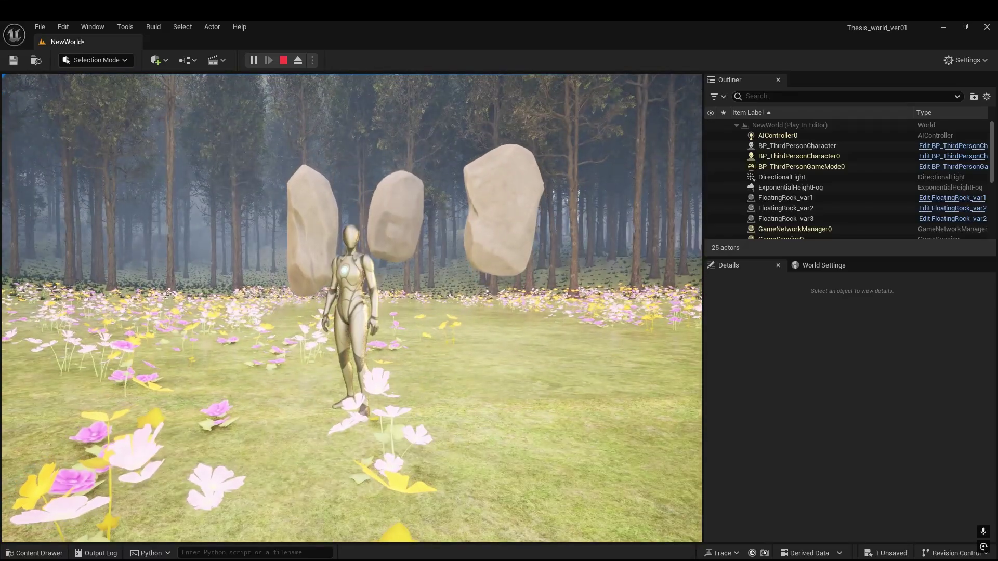
{"action": "key", "text": "s"}
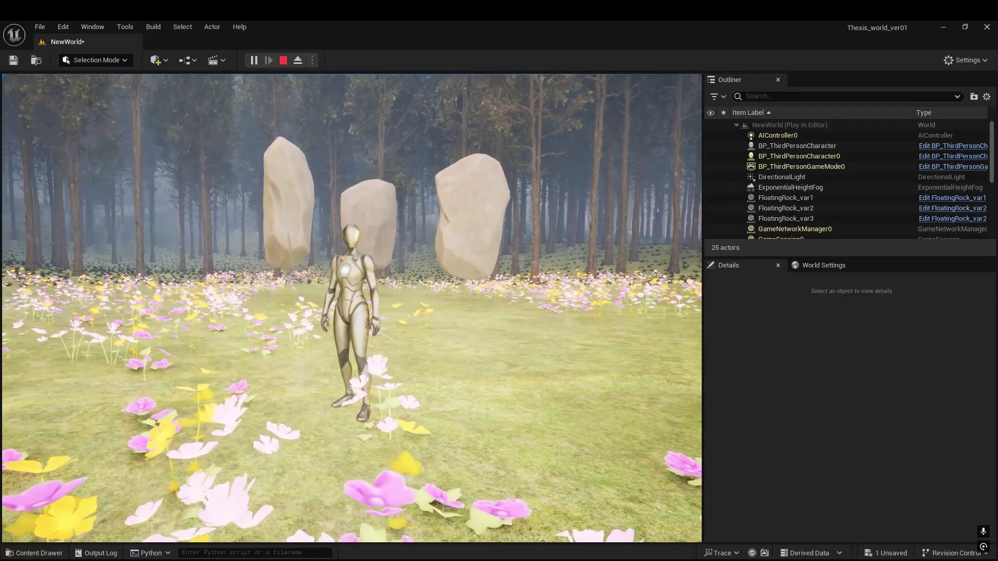
Step: Walk the character in the play session toward the floating rocks
{"action": "key", "text": "w"}
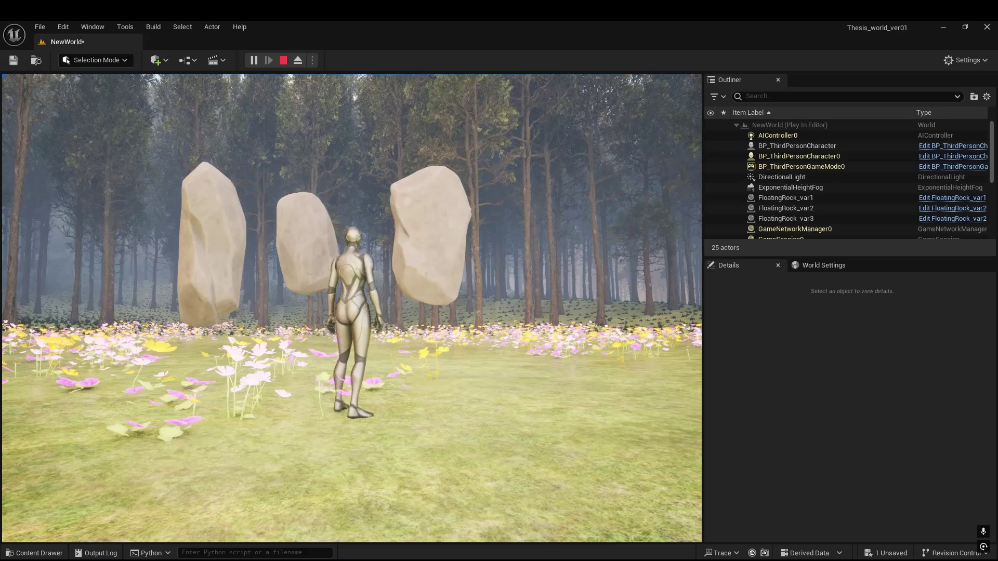
{"action": "key", "text": "d"}
{"action": "key", "text": "w"}
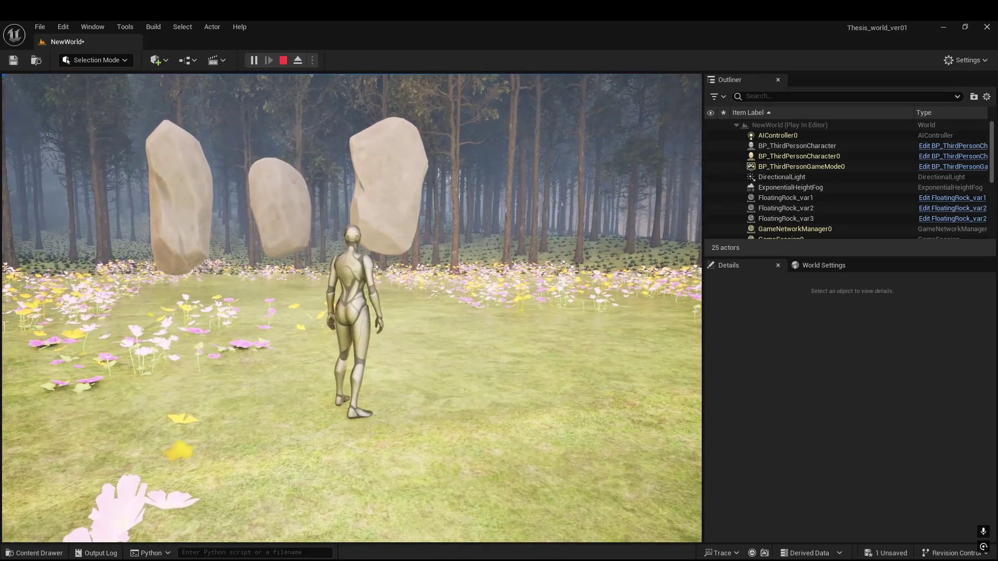
{"action": "key", "text": "w"}
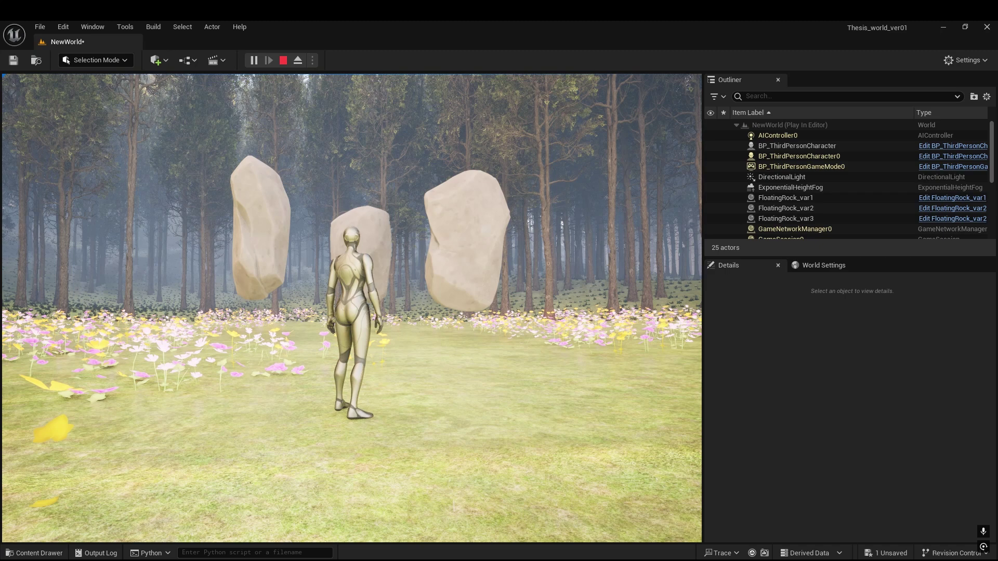
Step: Stop the play session and select the landscape in the level
{"action": "key", "text": "Escape"}
{"action": "scroll", "coordinate": [480, 438], "scroll_direction": "down", "scroll_amount": 5}
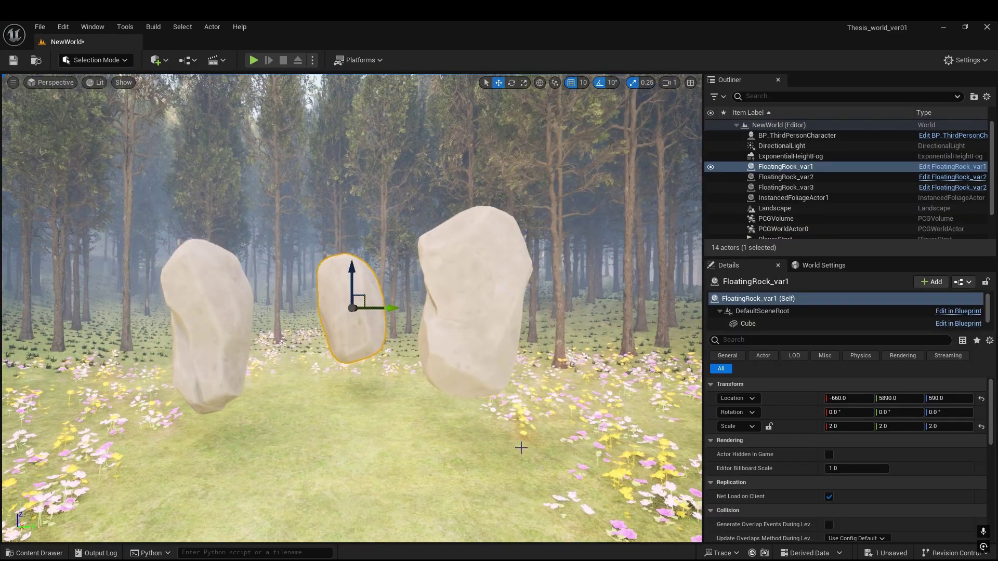
{"action": "left_click", "coordinate": [489, 461]}
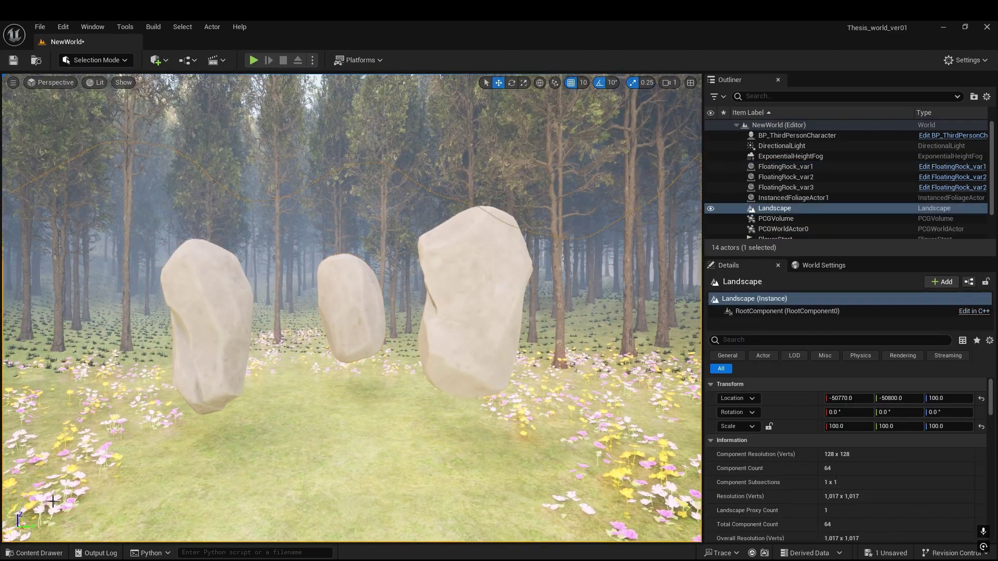
Step: Create an Actor-based Blueprint Class named Floating_mesh from the Content Drawer
{"action": "left_click", "coordinate": [35, 552]}
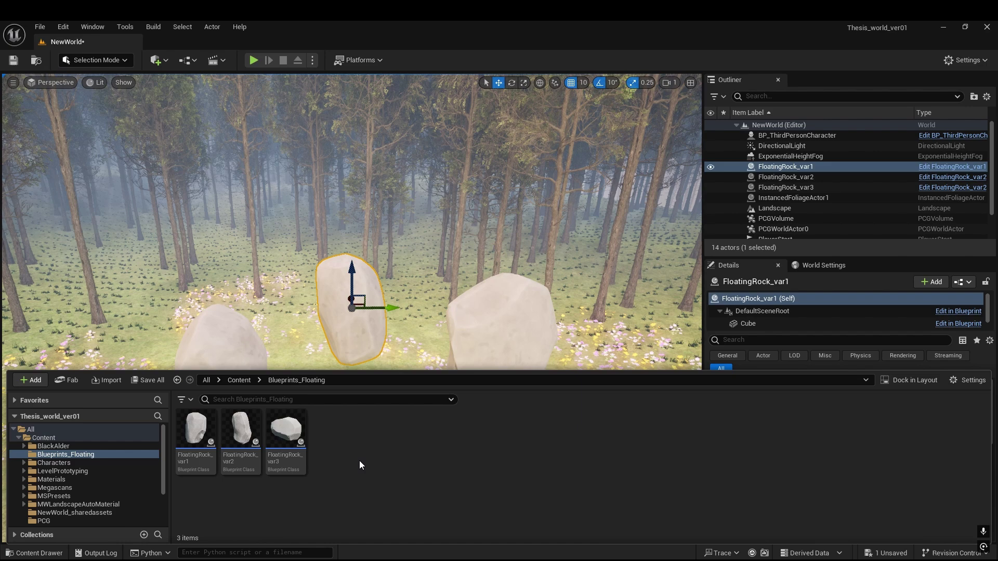
{"action": "right_click", "coordinate": [359, 461]}
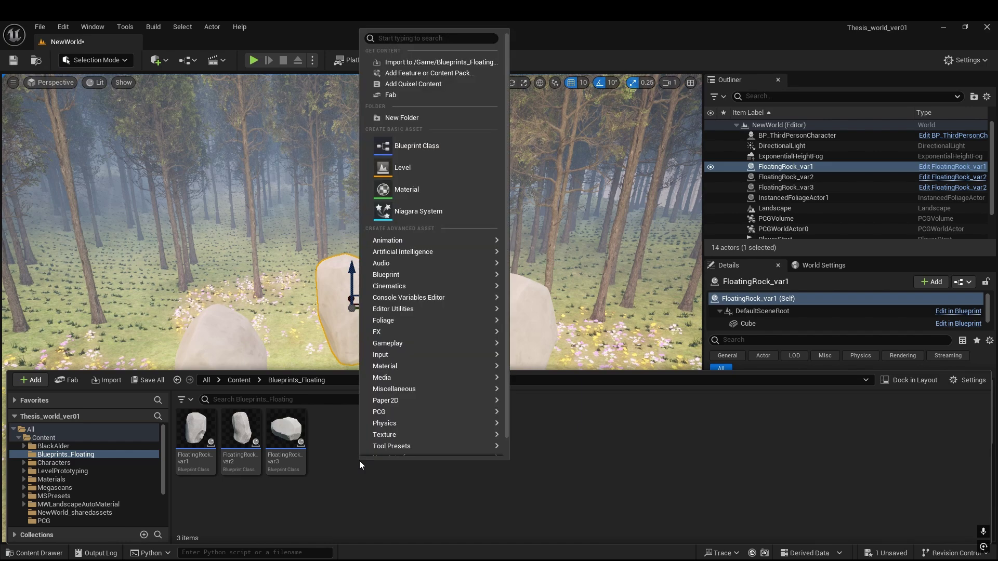
{"action": "left_click", "coordinate": [403, 149]}
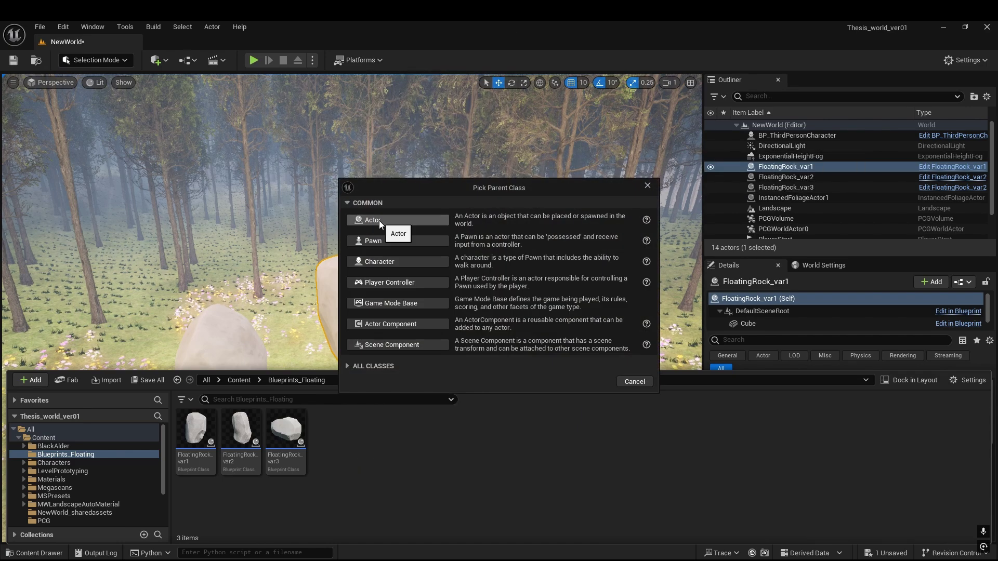
{"action": "left_click", "coordinate": [379, 220]}
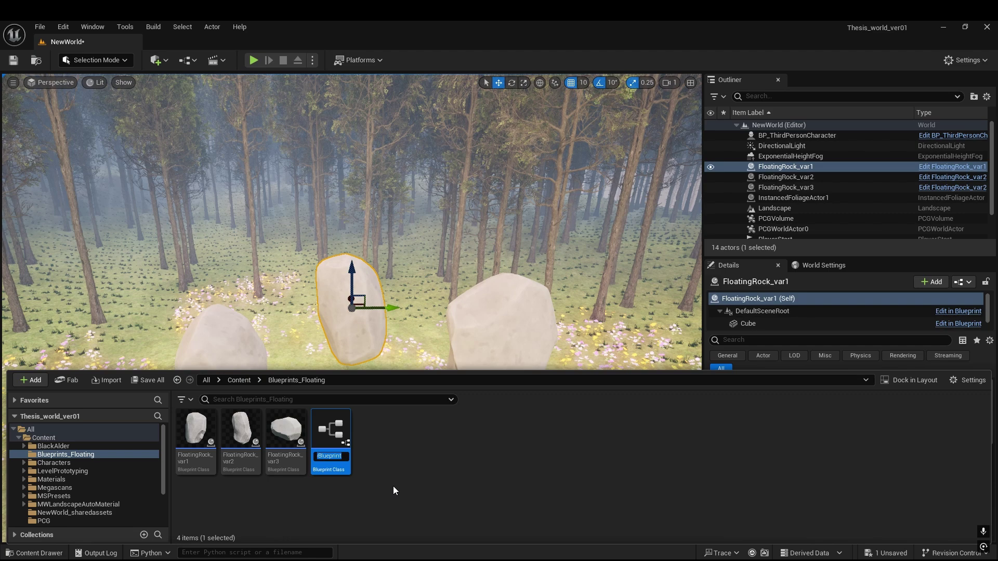
{"action": "type", "text": "Floating_"}
{"action": "type", "text": "mesh"}
{"action": "key", "text": "Return"}
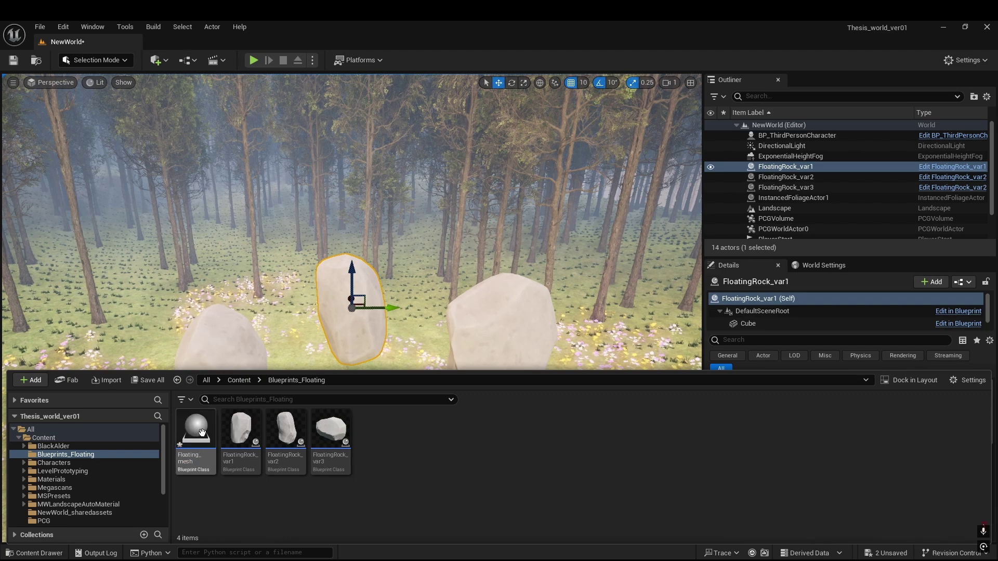
Step: Open Floating_mesh and add a Cube component to it
{"action": "double_click", "coordinate": [198, 431]}
{"action": "left_click", "coordinate": [21, 94]}
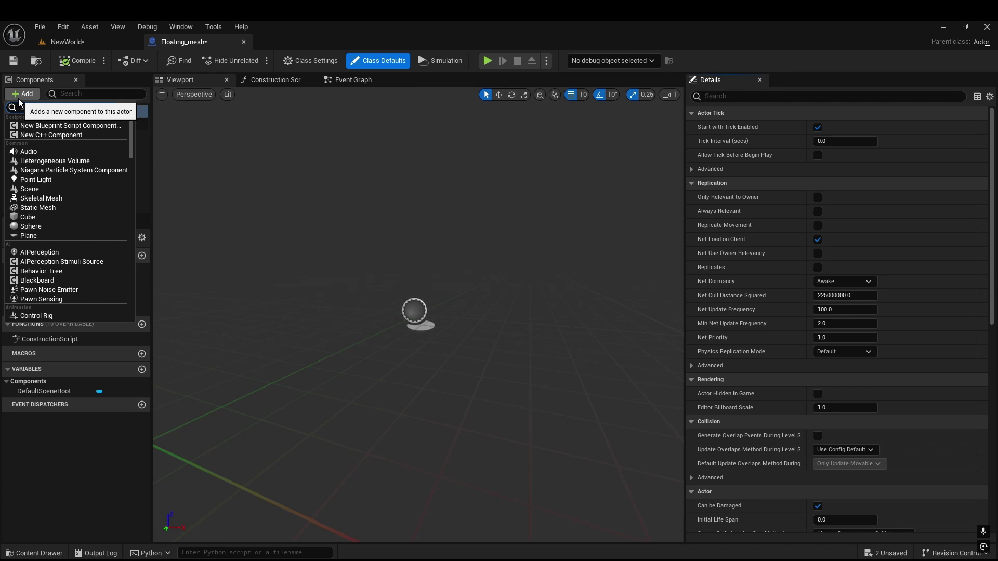
{"action": "type", "text": "cube"}
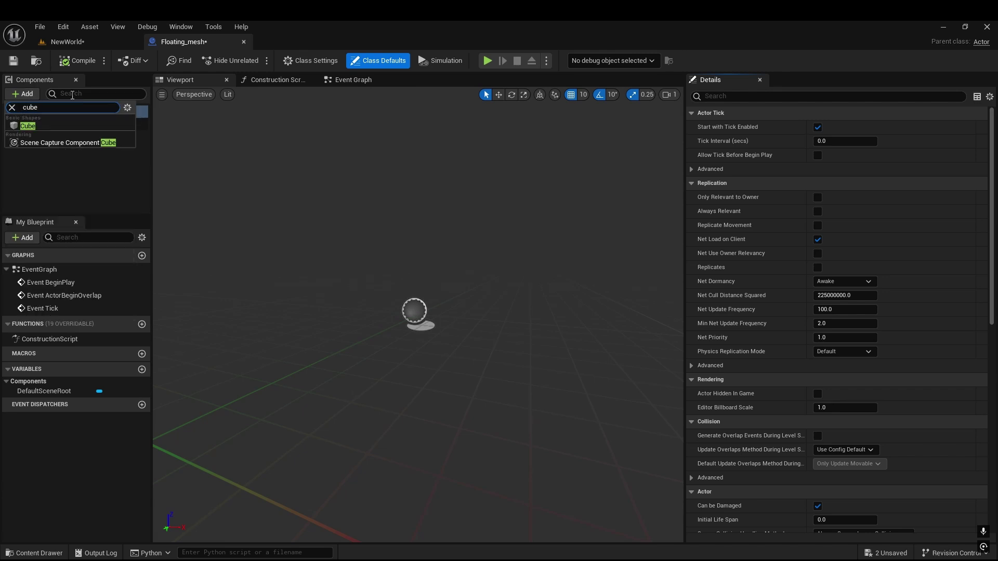
{"action": "left_click", "coordinate": [28, 126]}
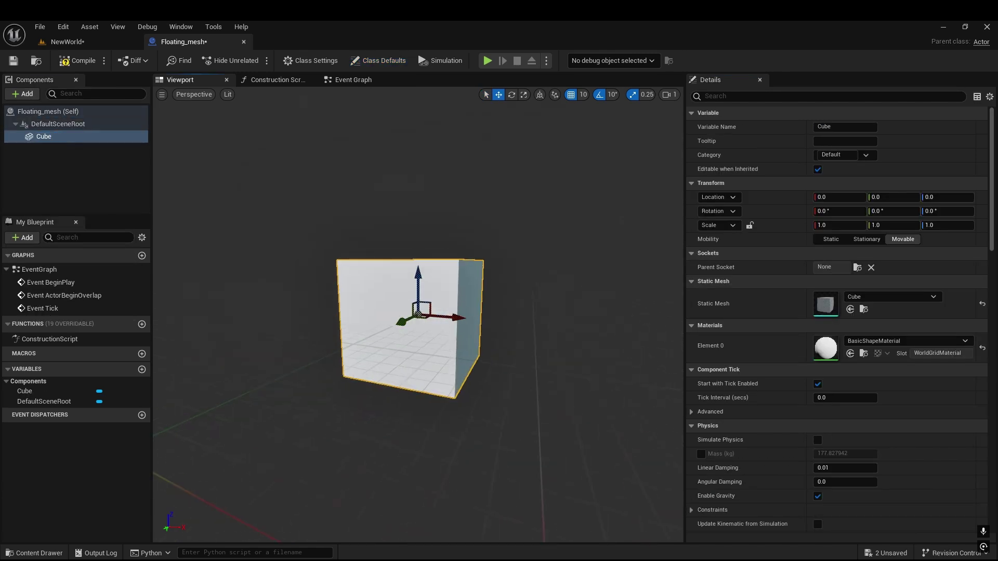
Step: Add a Timeline node to the Event Graph
{"action": "left_click", "coordinate": [354, 79]}
{"action": "right_click_drag", "start_coordinate": [457, 346], "coordinate": [395, 370]}
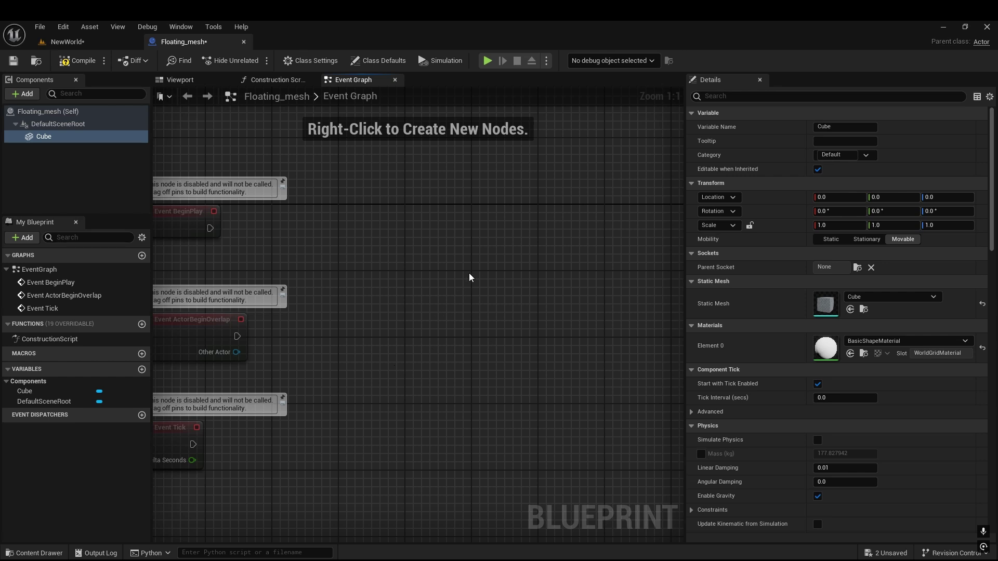
{"action": "right_click", "coordinate": [434, 220]}
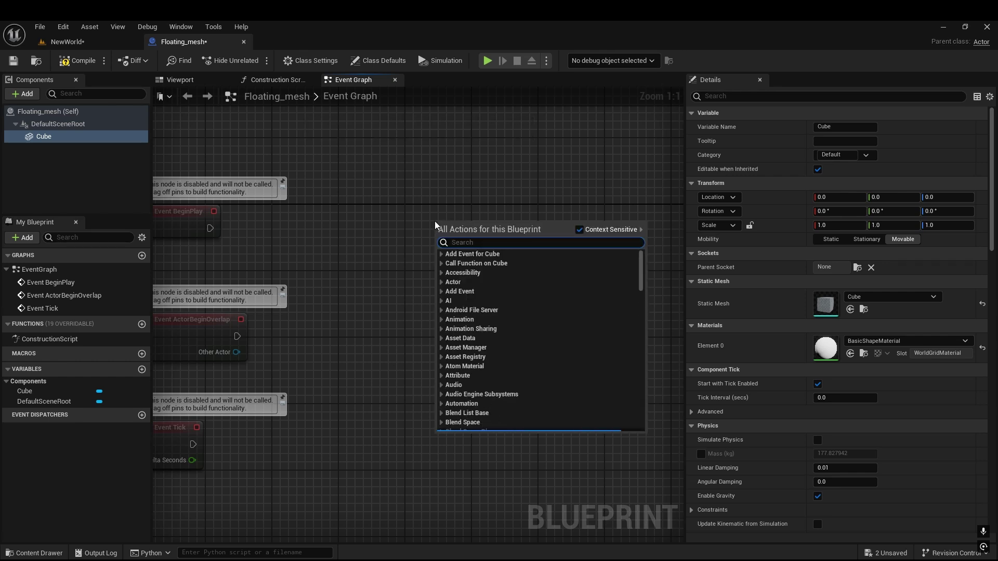
{"action": "type", "text": "timeline"}
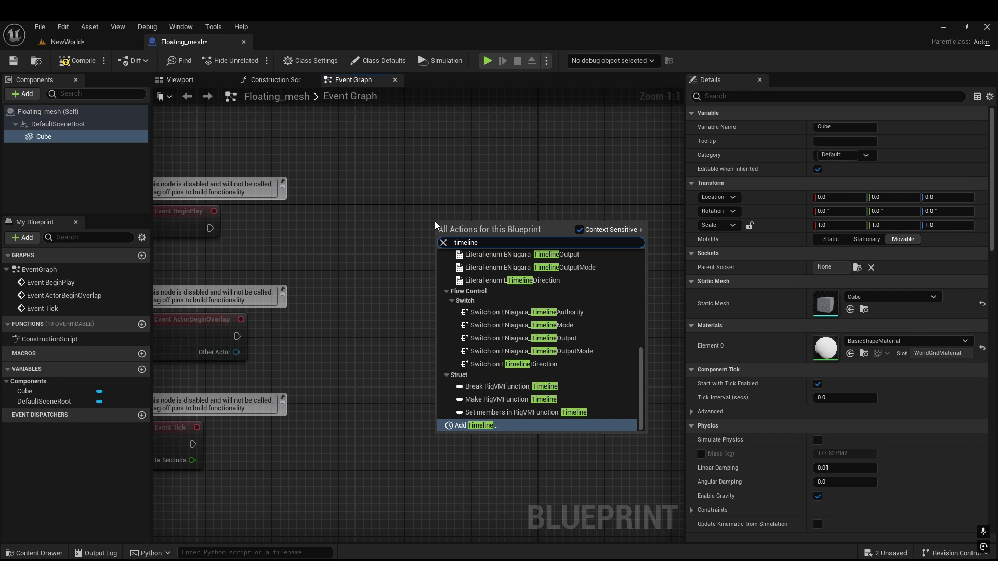
{"action": "key", "text": "Return"}
{"action": "left_click", "coordinate": [560, 186]}
Step: Add a Set Relative Location node for Cube, driven by the Timeline's Update output
{"action": "right_click", "coordinate": [450, 220]}
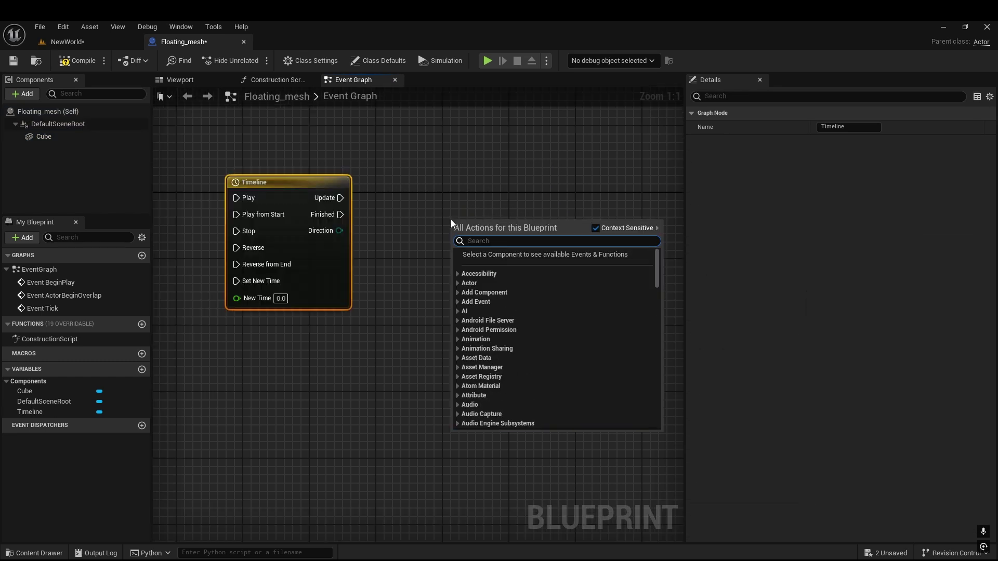
{"action": "type", "text": "setrelative"}
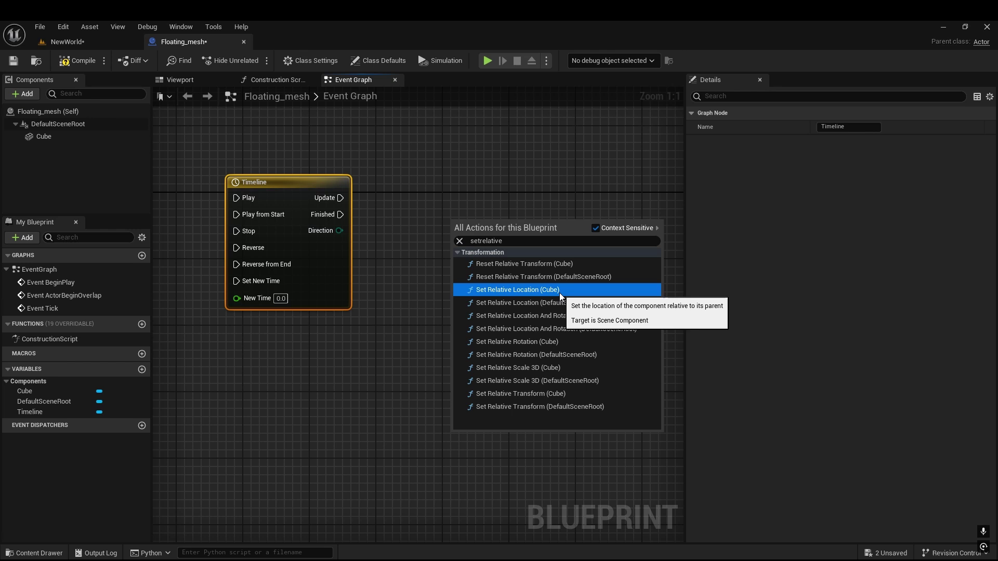
{"action": "left_click", "coordinate": [559, 292]}
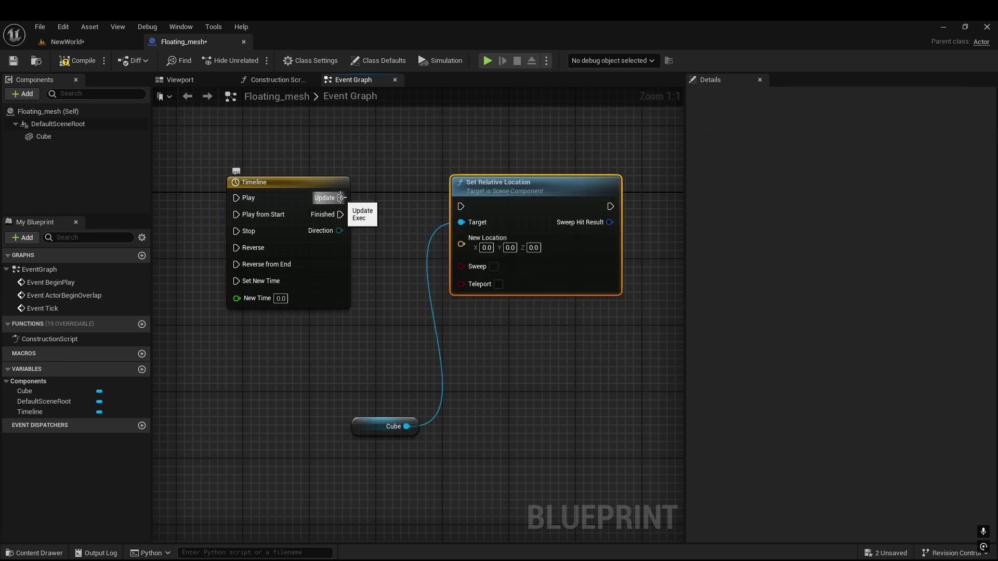
{"action": "left_click_drag", "start_coordinate": [340, 198], "coordinate": [461, 206]}
{"action": "left_click_drag", "start_coordinate": [512, 183], "coordinate": [522, 176]}
{"action": "left_click_drag", "start_coordinate": [382, 427], "coordinate": [352, 416]}
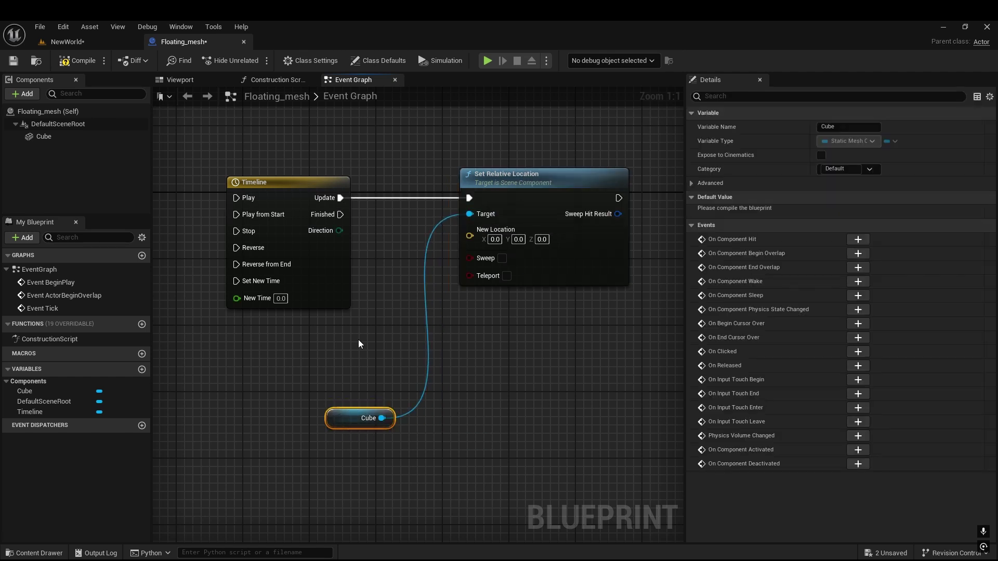
{"action": "left_click", "coordinate": [280, 185]}
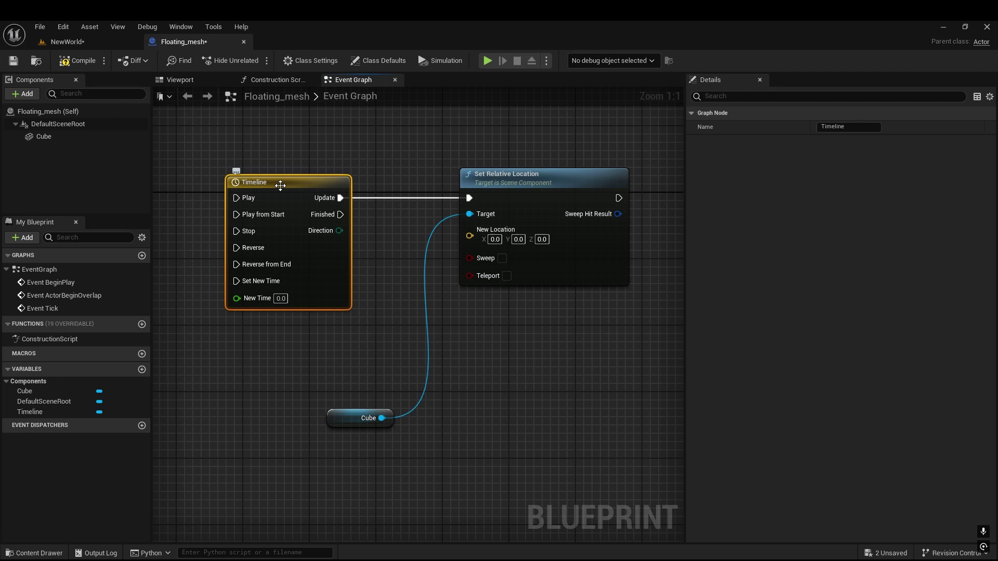
Step: Add a vector track to the Timeline and lock its X and Y curves
{"action": "double_click", "coordinate": [280, 184]}
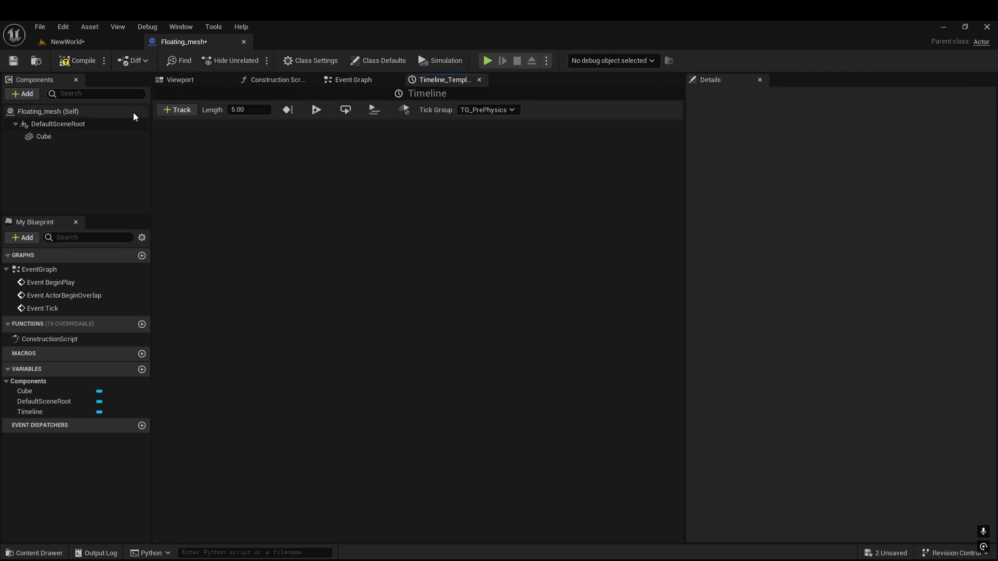
{"action": "left_click", "coordinate": [172, 110]}
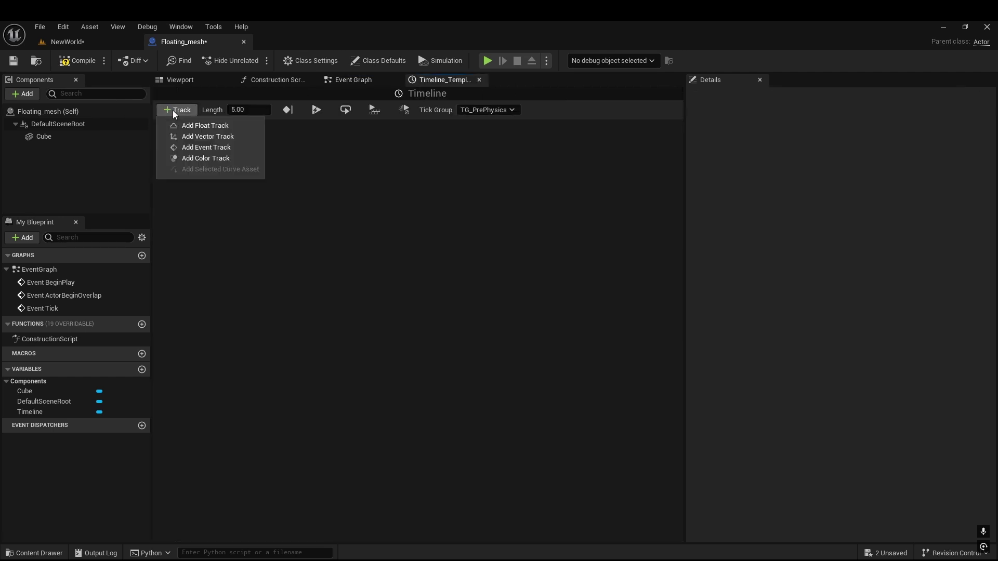
{"action": "left_click", "coordinate": [190, 136]}
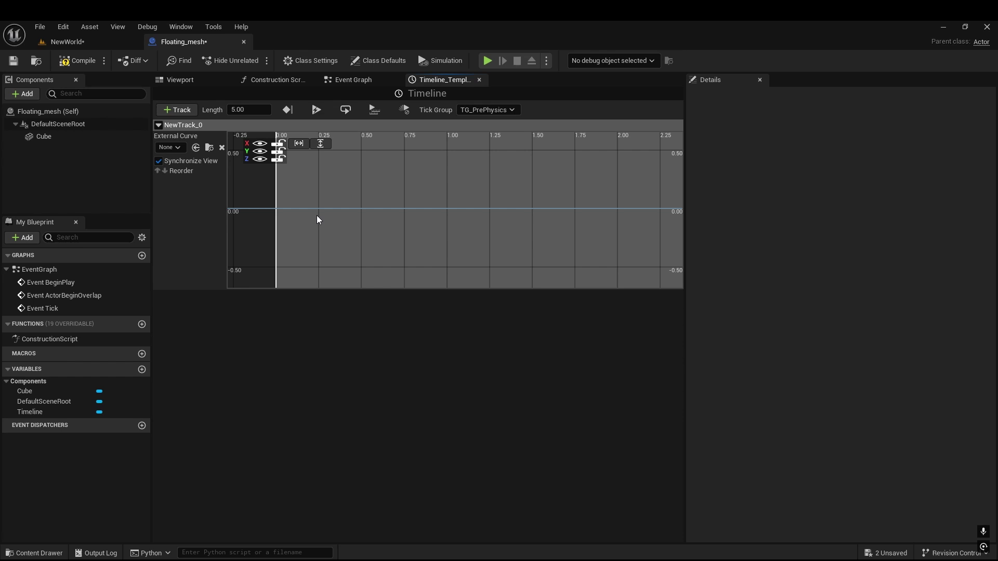
{"action": "right_click", "coordinate": [276, 212]}
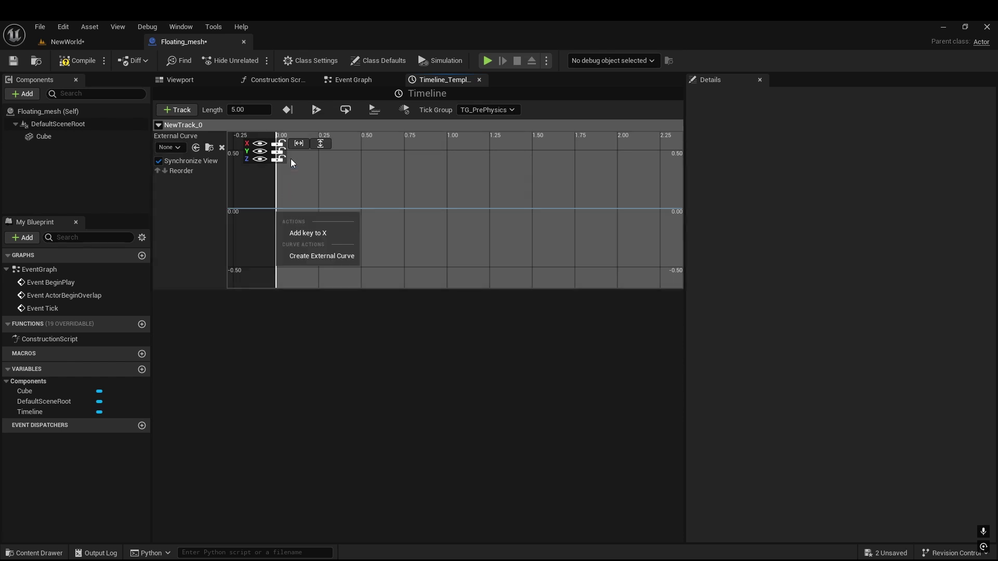
{"action": "left_click", "coordinate": [294, 233]}
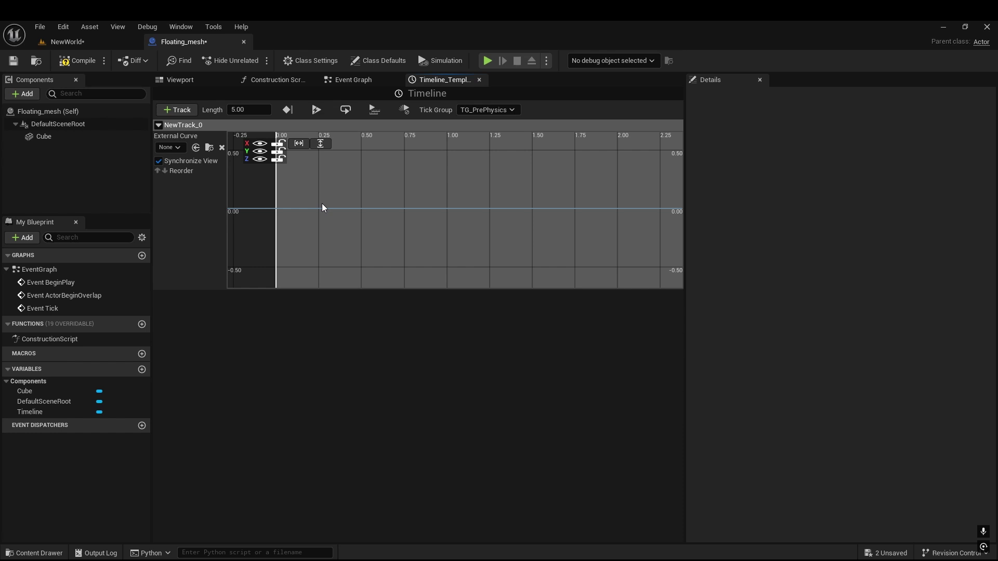
{"action": "left_click", "coordinate": [277, 151]}
{"action": "left_click", "coordinate": [277, 144]}
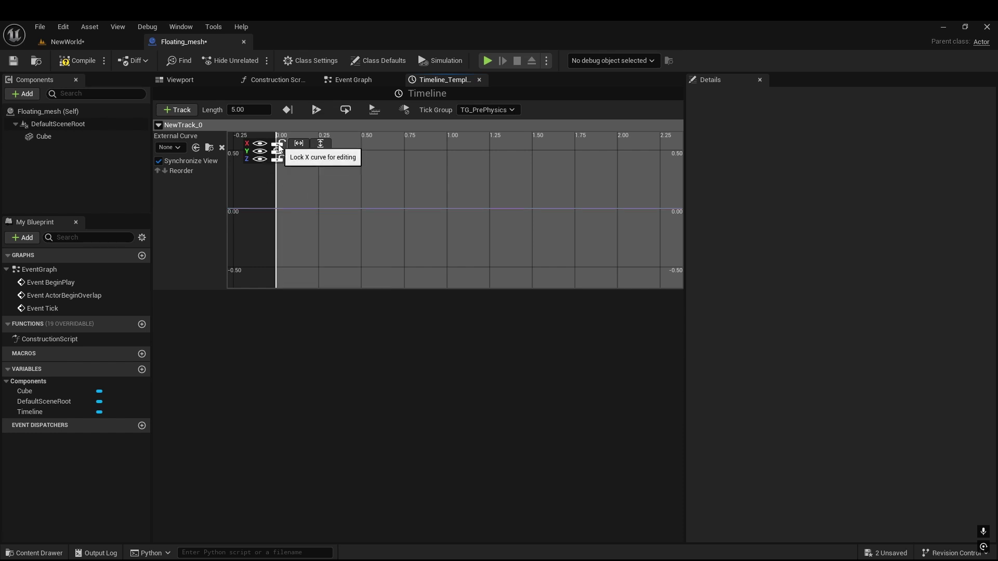
Step: Add a Z curve key at time 0 with value 0
{"action": "right_click", "coordinate": [279, 216]}
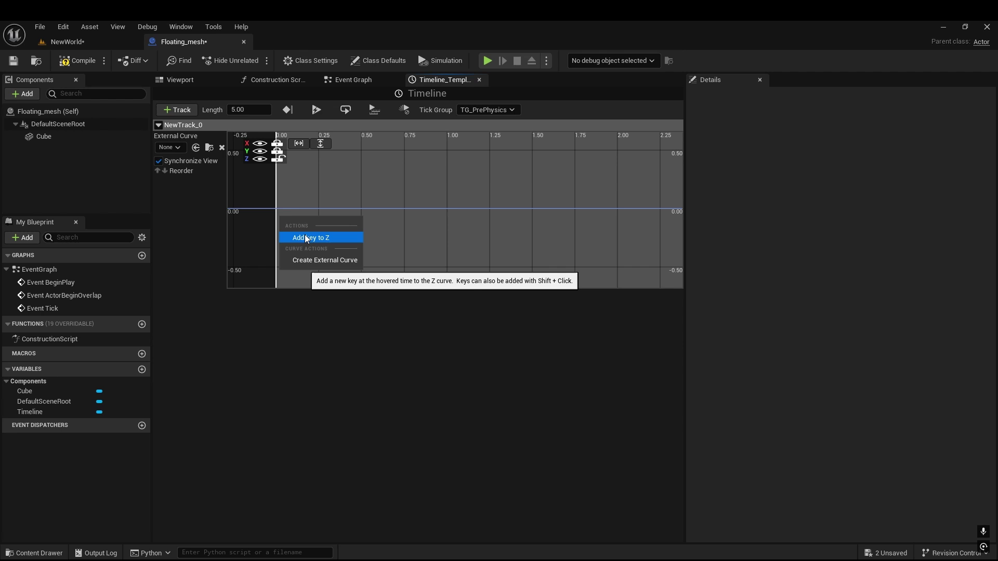
{"action": "left_click", "coordinate": [306, 238]}
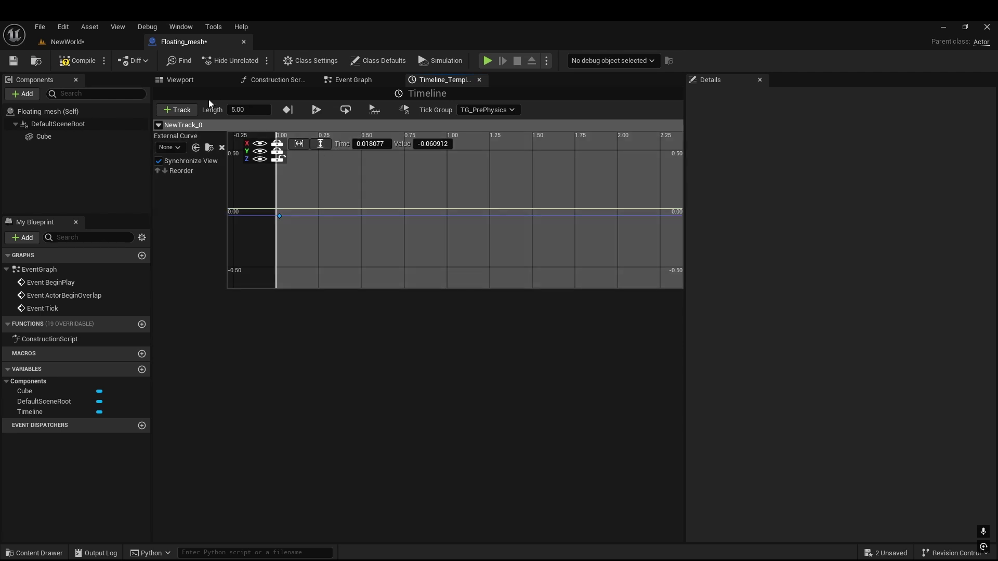
{"action": "left_click", "coordinate": [370, 144]}
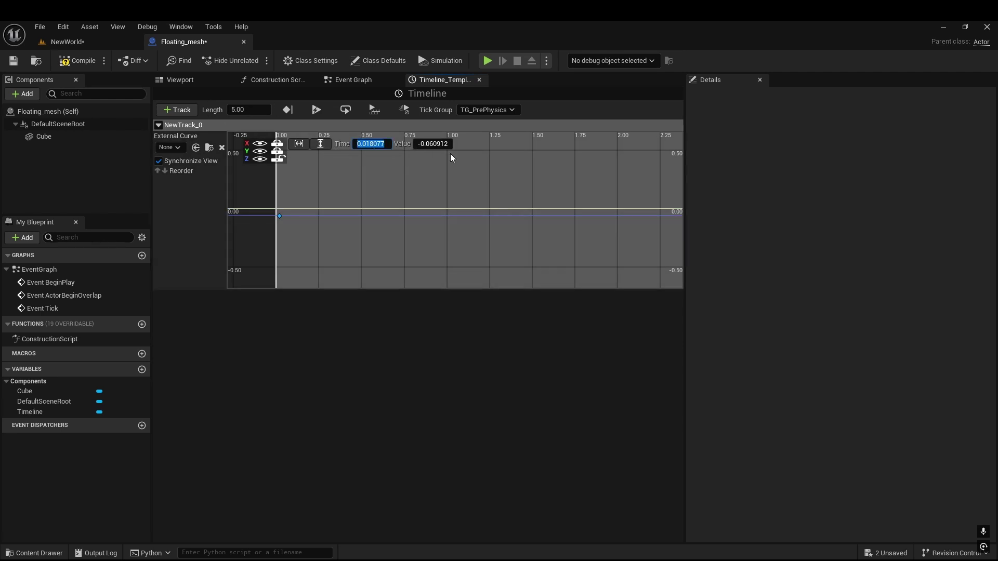
{"action": "type", "text": "0"}
{"action": "key", "text": "Return"}
{"action": "left_click", "coordinate": [422, 145]}
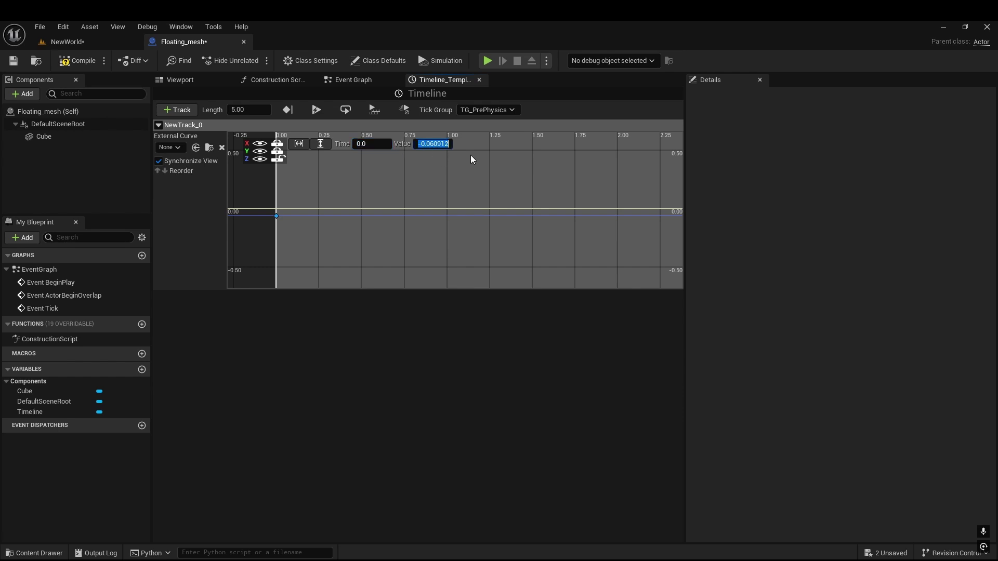
{"action": "type", "text": "0"}
{"action": "key", "text": "Return"}
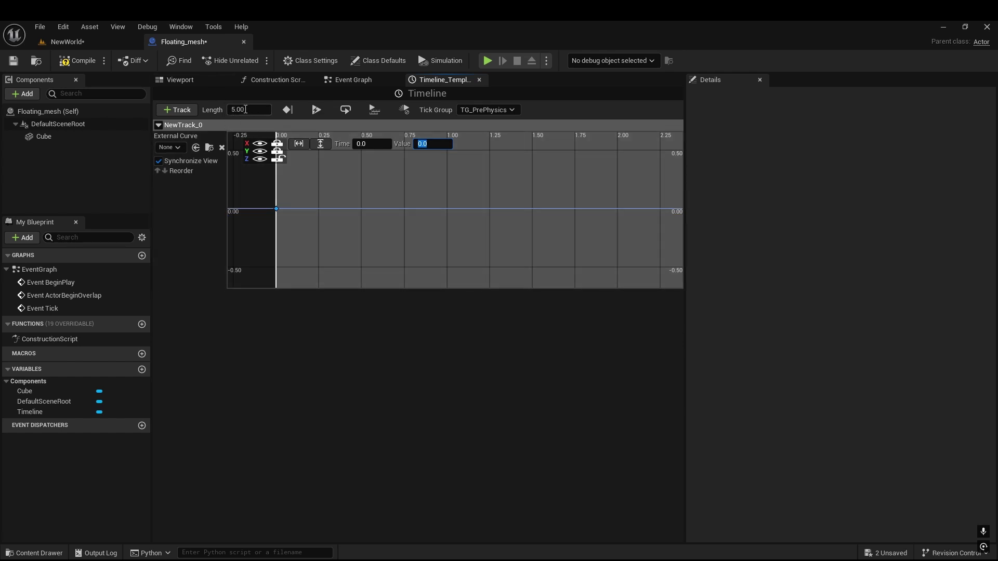
Step: Add a second Z key at time 5.0 with value 100
{"action": "left_click", "coordinate": [247, 109]}
{"action": "right_click", "coordinate": [574, 214]}
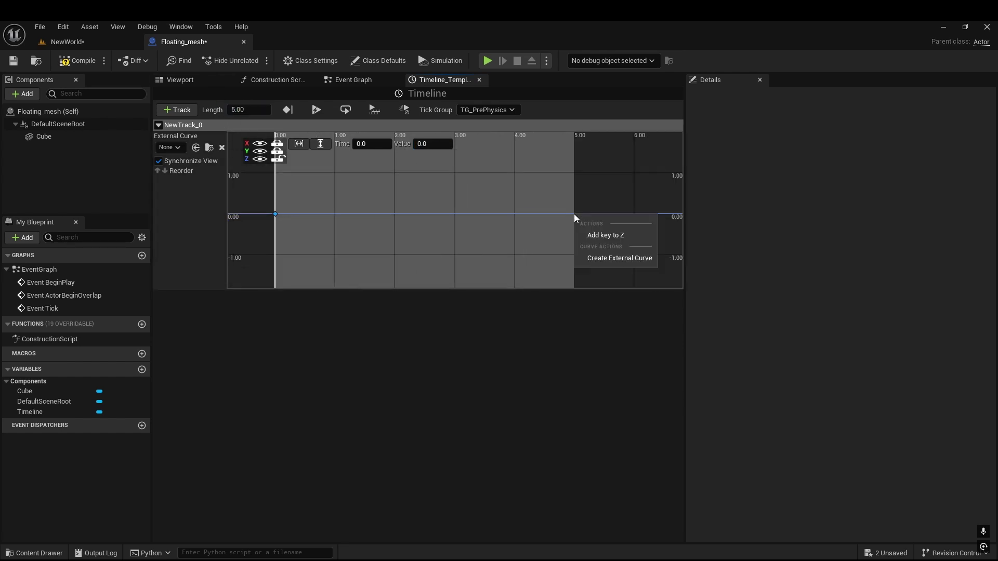
{"action": "left_click", "coordinate": [611, 234]}
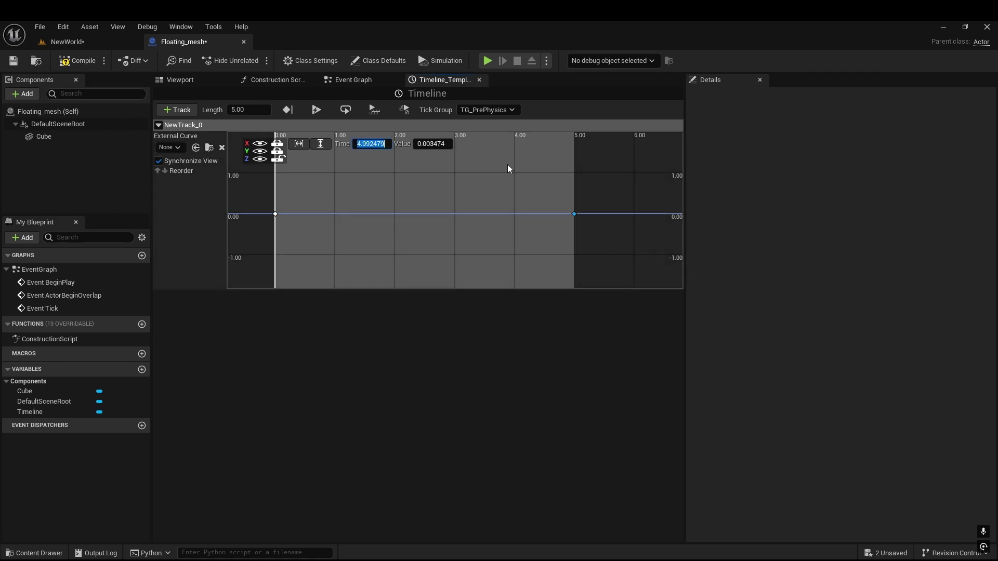
{"action": "type", "text": "5.0"}
{"action": "key", "text": "Return"}
{"action": "left_click", "coordinate": [449, 144]}
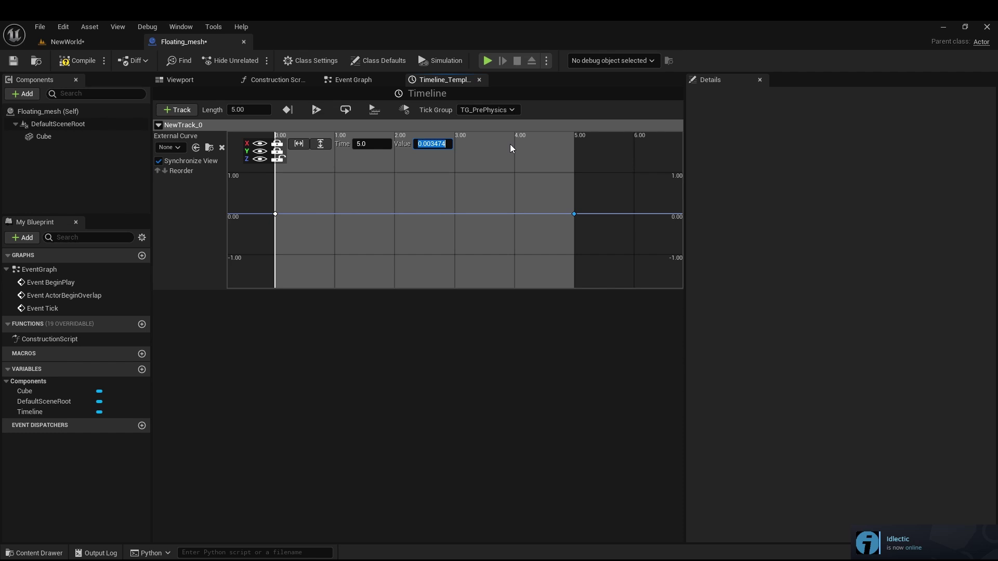
{"action": "type", "text": "100"}
{"action": "key", "text": "Return"}
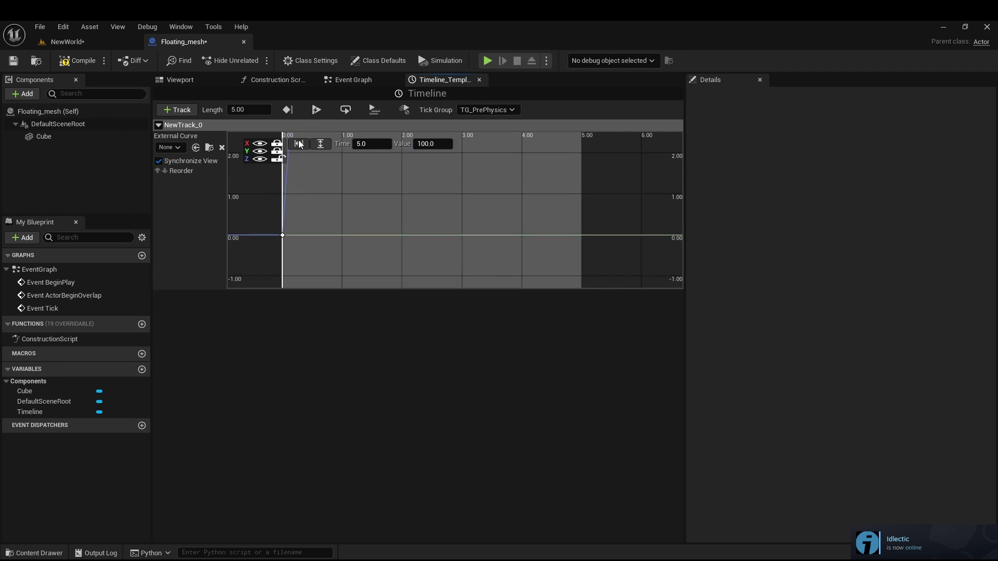
Step: Fit the curve view to the 0–5 s ramp, then compile and save the Blueprint
{"action": "left_click", "coordinate": [320, 144]}
{"action": "left_click", "coordinate": [298, 144]}
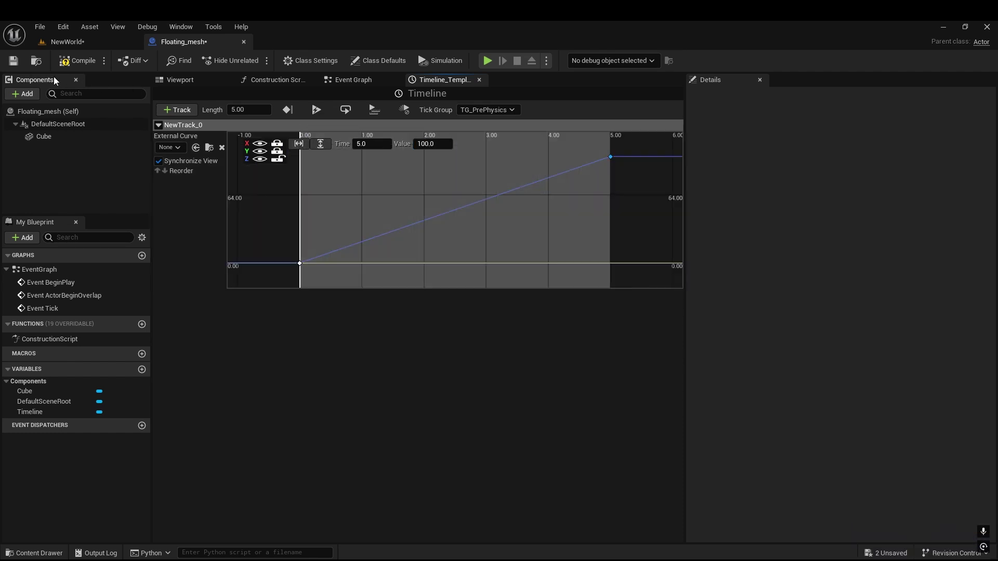
{"action": "left_click", "coordinate": [76, 60]}
{"action": "key", "text": "ctrl+s"}
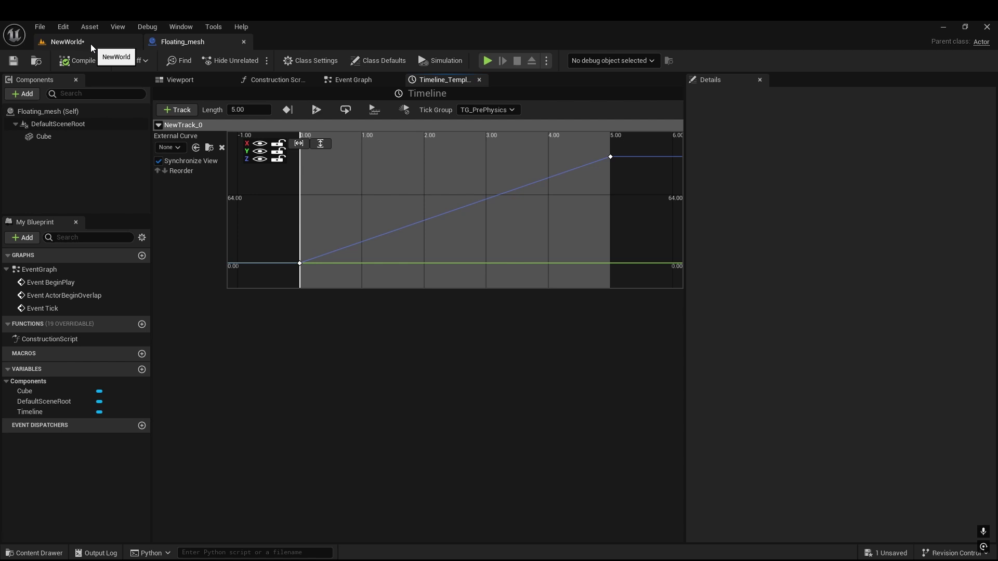
Step: Connect New Track 0 to New Location and place Event BeginPlay beside the Timeline
{"action": "left_click", "coordinate": [346, 80]}
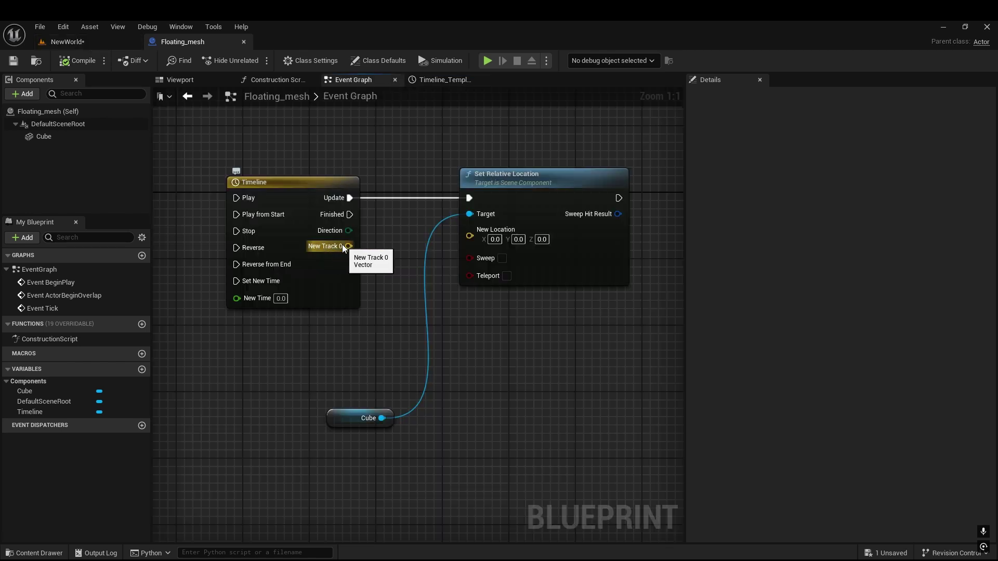
{"action": "left_click_drag", "start_coordinate": [344, 247], "coordinate": [470, 237]}
{"action": "right_click_drag", "start_coordinate": [267, 336], "coordinate": [453, 324]}
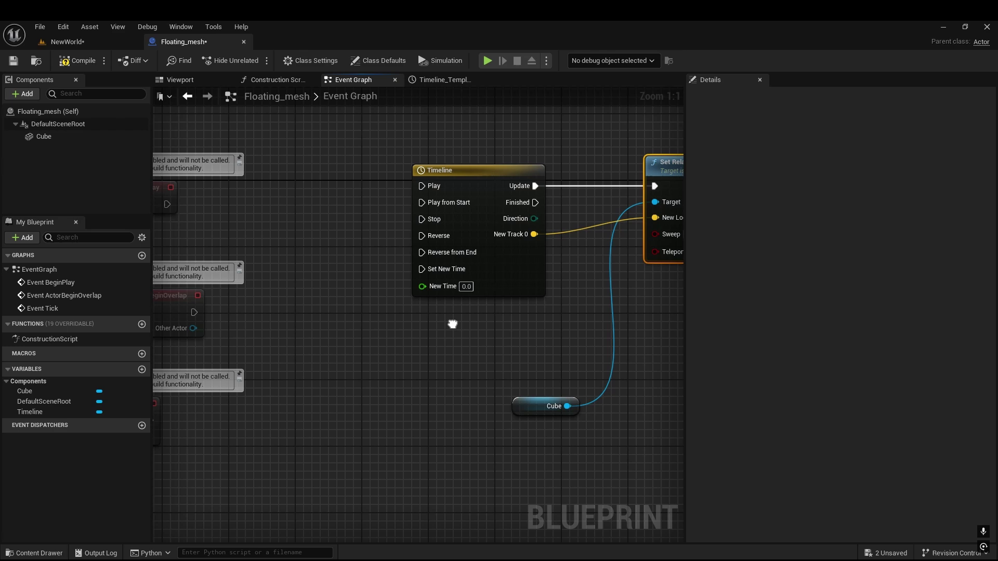
{"action": "left_click_drag", "start_coordinate": [155, 187], "coordinate": [439, 186]}
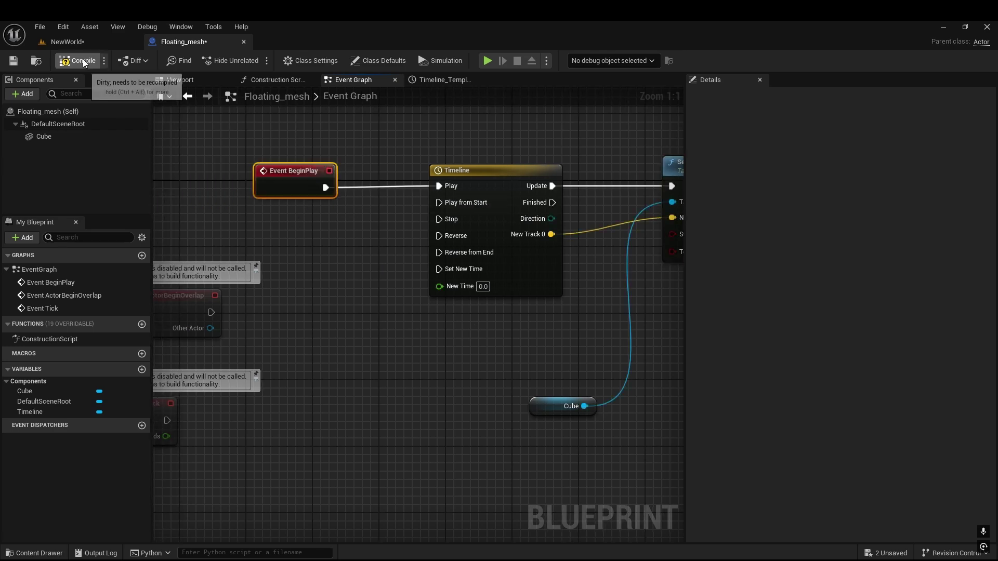
Step: Save Floating_mesh and return to the NewWorld level with Blueprints_Floating assets shown
{"action": "left_click", "coordinate": [13, 61]}
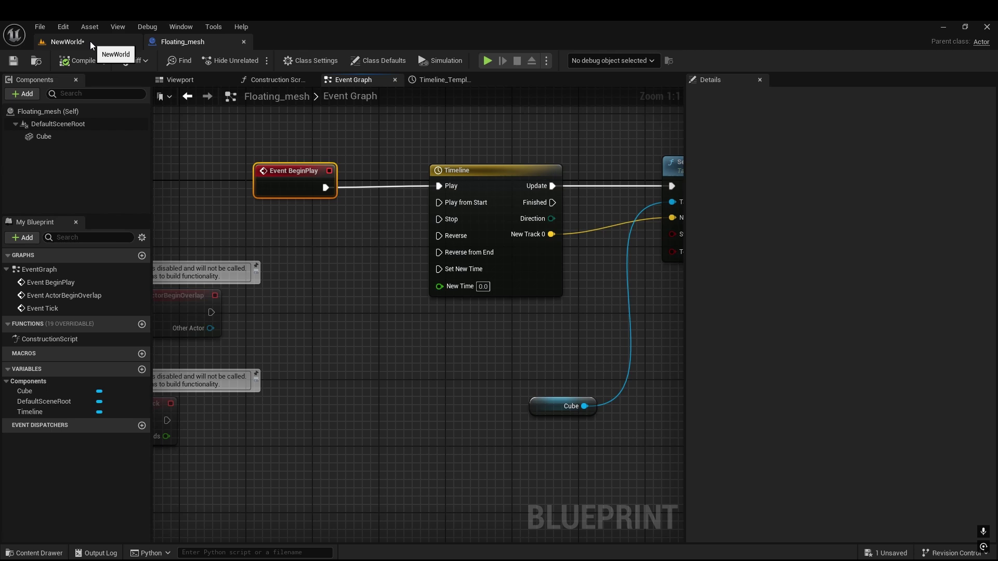
{"action": "left_click", "coordinate": [90, 42]}
{"action": "left_click_drag", "start_coordinate": [401, 463], "coordinate": [359, 441], "text": "alt"}
{"action": "left_click", "coordinate": [40, 553]}
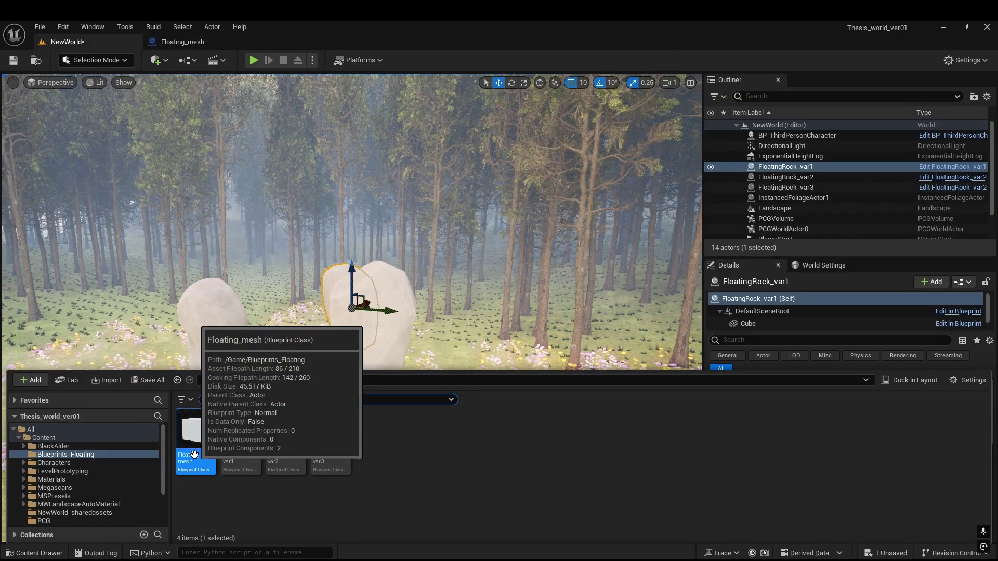
Step: Place Floating_mesh on the ground among the rocks and focus the view on it
{"action": "left_click_drag", "start_coordinate": [214, 477], "coordinate": [302, 414]}
{"action": "left_click_drag", "start_coordinate": [269, 372], "coordinate": [286, 382], "text": "alt"}
{"action": "left_click", "coordinate": [286, 382]}
{"action": "key", "text": "ctrl+space"}
{"action": "left_click_drag", "start_coordinate": [195, 449], "coordinate": [323, 372]}
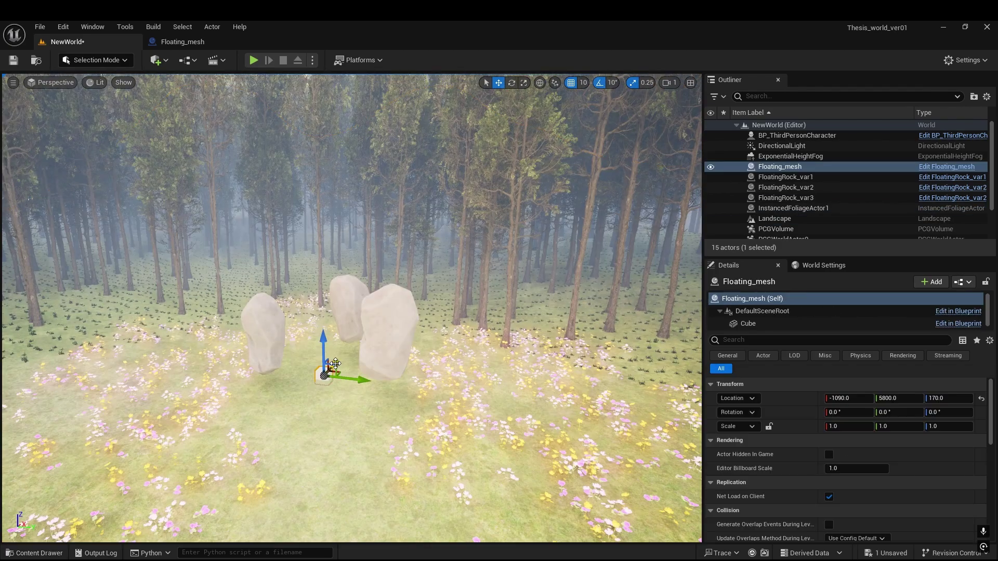
{"action": "key", "text": "f"}
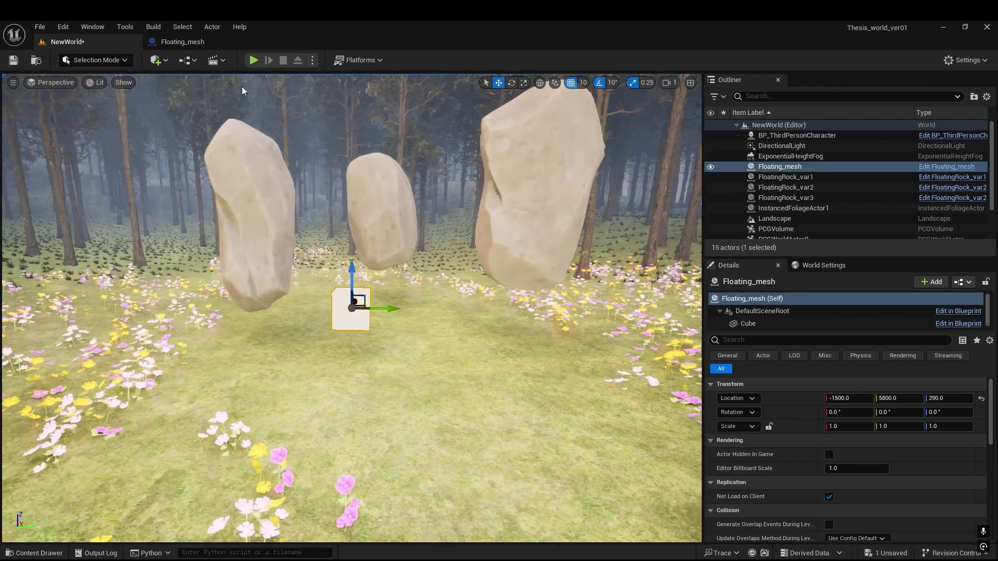
Step: Play the level, walk toward the rocks to watch the cube, then stop
{"action": "left_click", "coordinate": [253, 60]}
{"action": "key", "text": "w"}
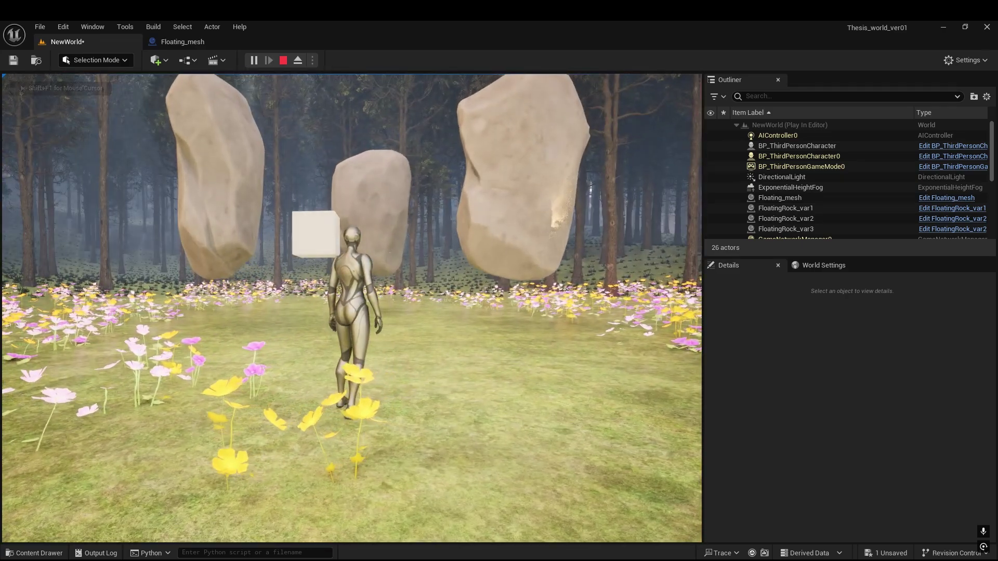
{"action": "key", "text": "s"}
{"action": "key", "text": "s"}
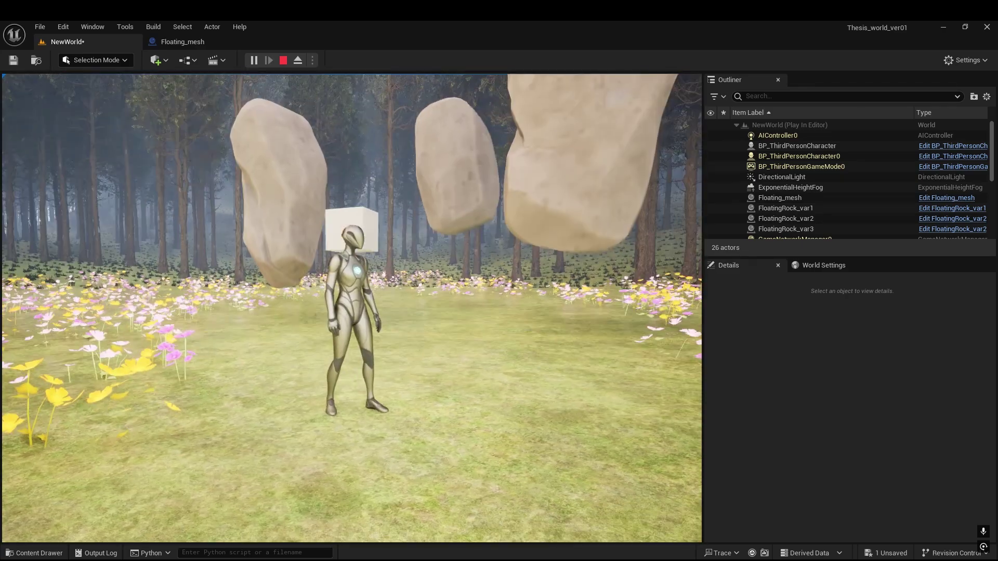
{"action": "key", "text": "s"}
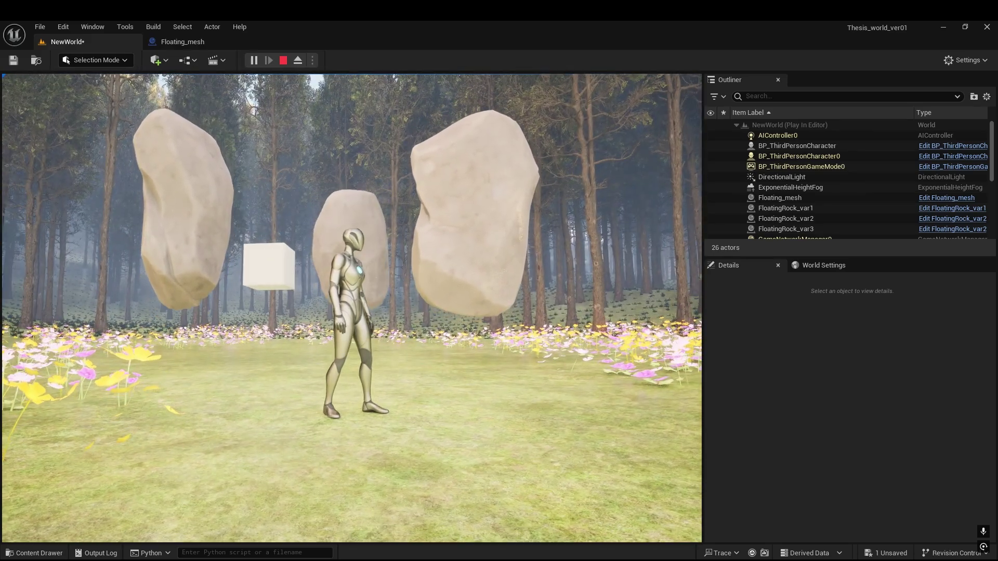
{"action": "key", "text": "Escape"}
Step: Duplicate the Timeline, Set Relative Location and Cube nodes below the originals
{"action": "left_click", "coordinate": [183, 42]}
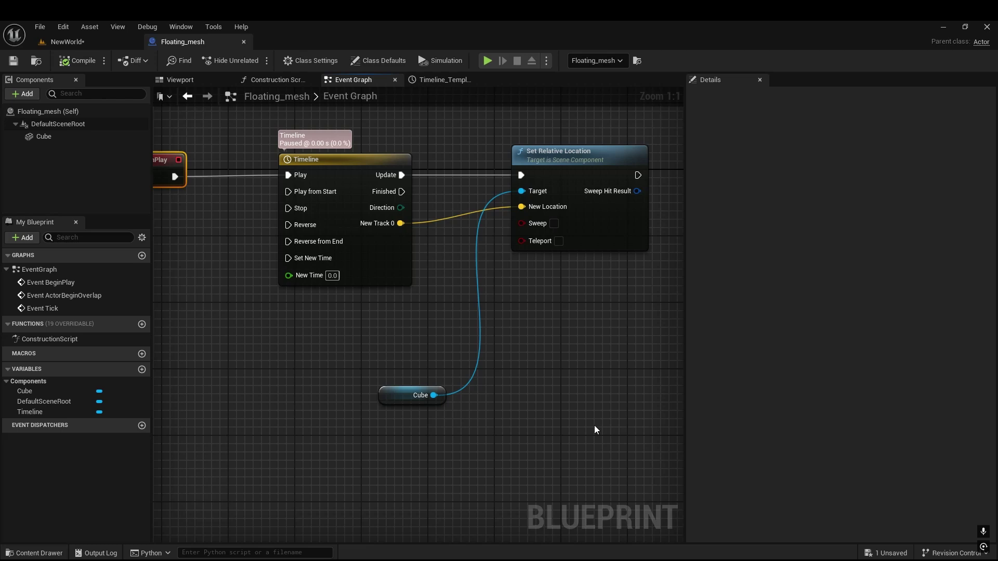
{"action": "left_click_drag", "start_coordinate": [626, 436], "coordinate": [295, 138]}
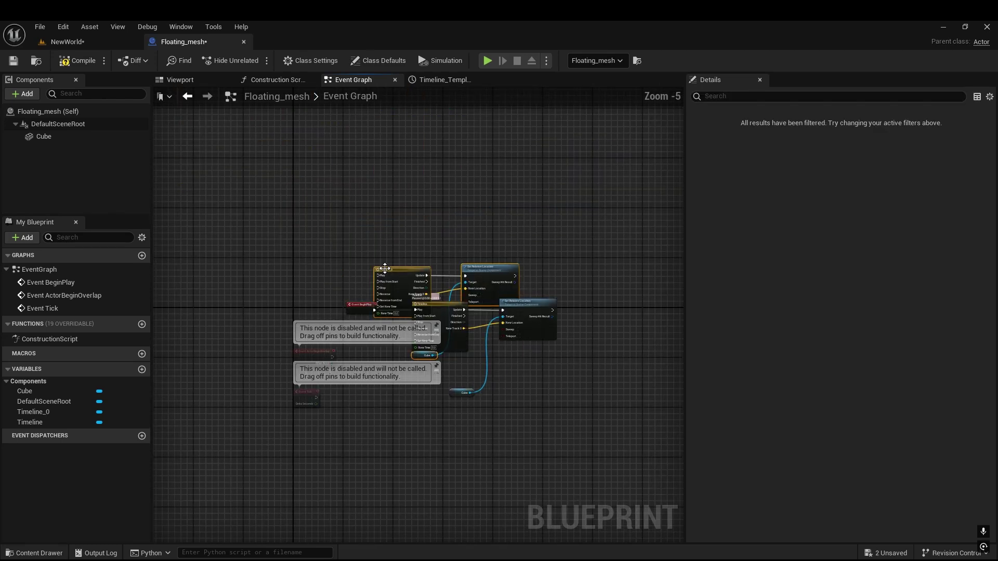
{"action": "left_click_drag", "start_coordinate": [399, 267], "coordinate": [442, 417]}
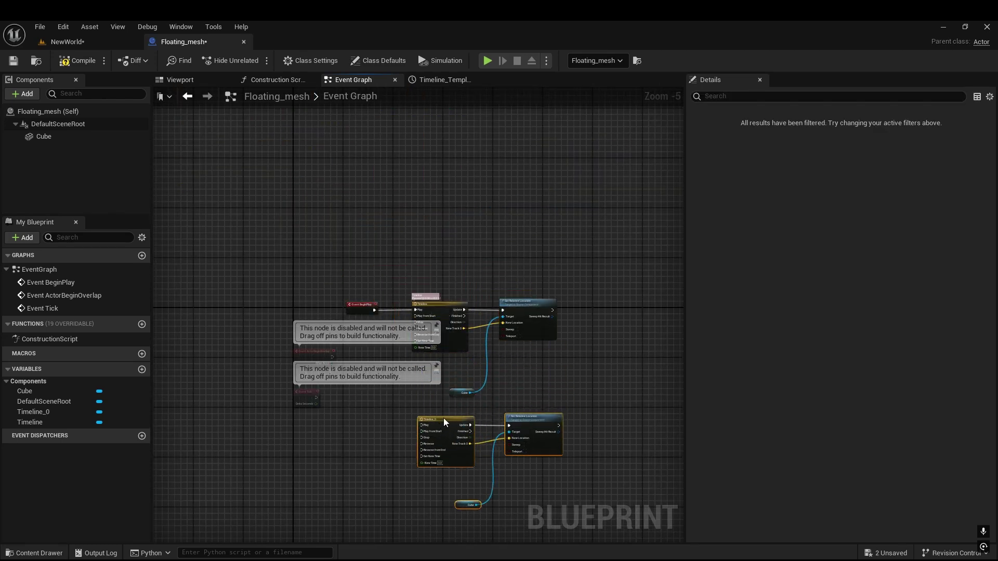
{"action": "right_click_drag", "start_coordinate": [560, 385], "coordinate": [506, 279]}
{"action": "left_click", "coordinate": [457, 406]}
{"action": "scroll", "coordinate": [479, 297], "scroll_direction": "up", "scroll_amount": 2}
{"action": "scroll", "coordinate": [508, 284], "scroll_direction": "up", "scroll_amount": 1}
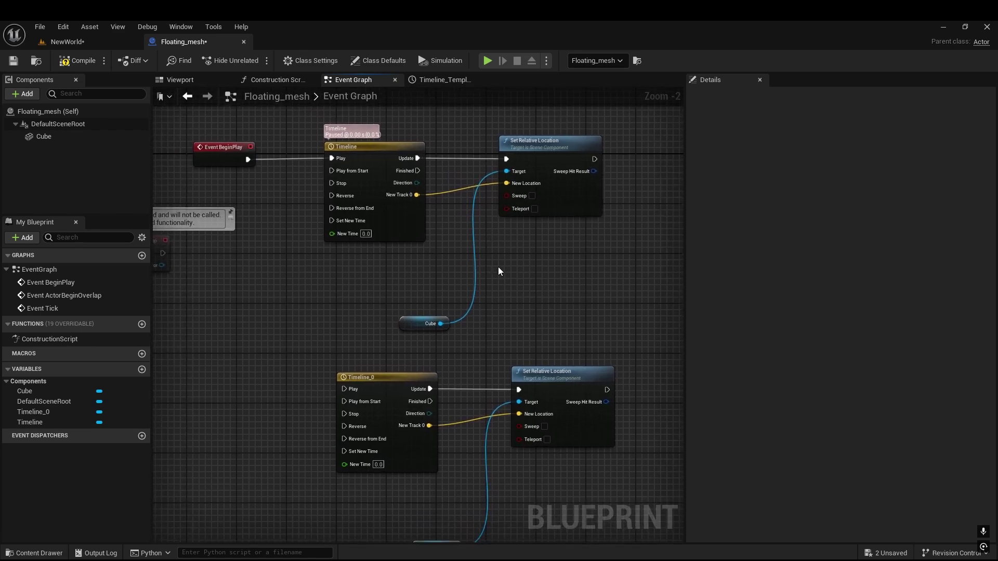
Step: Chain Timeline Finished to Timeline_0 Reverse and Timeline_0 Finished back to Play from Start, then compile
{"action": "left_click_drag", "start_coordinate": [417, 170], "coordinate": [345, 431]}
{"action": "left_click_drag", "start_coordinate": [430, 402], "coordinate": [332, 171]}
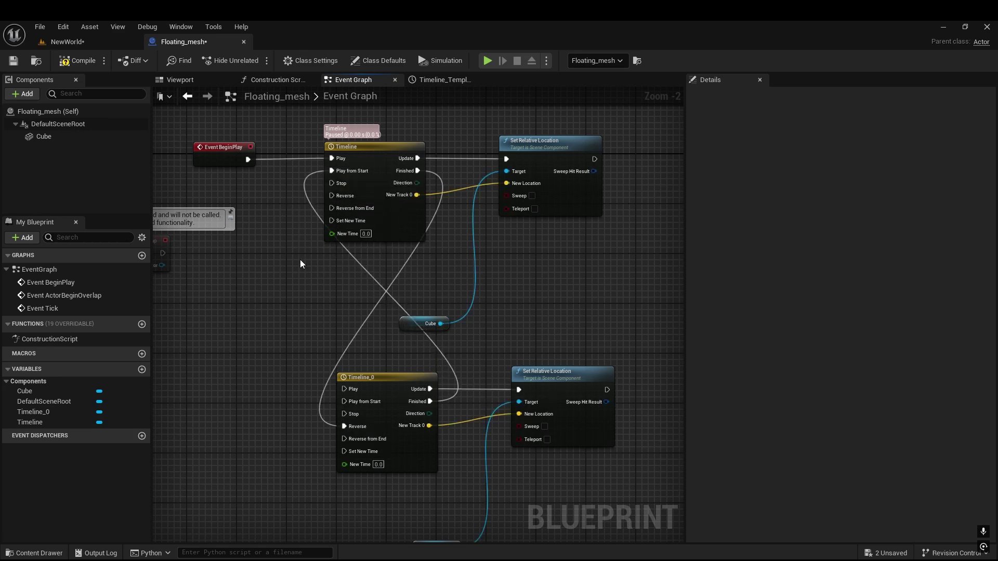
{"action": "right_click_drag", "start_coordinate": [300, 264], "coordinate": [329, 263]}
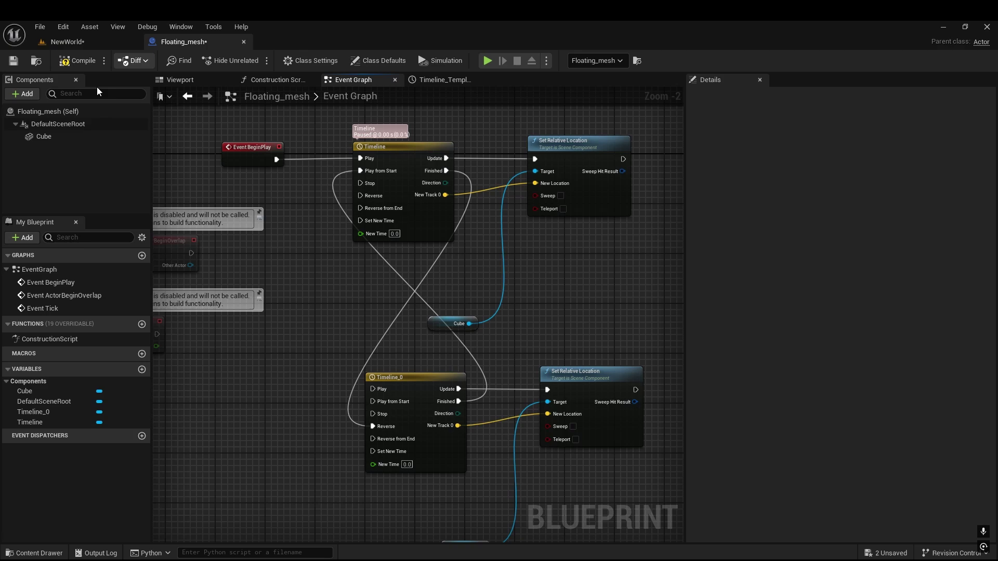
{"action": "left_click", "coordinate": [76, 61]}
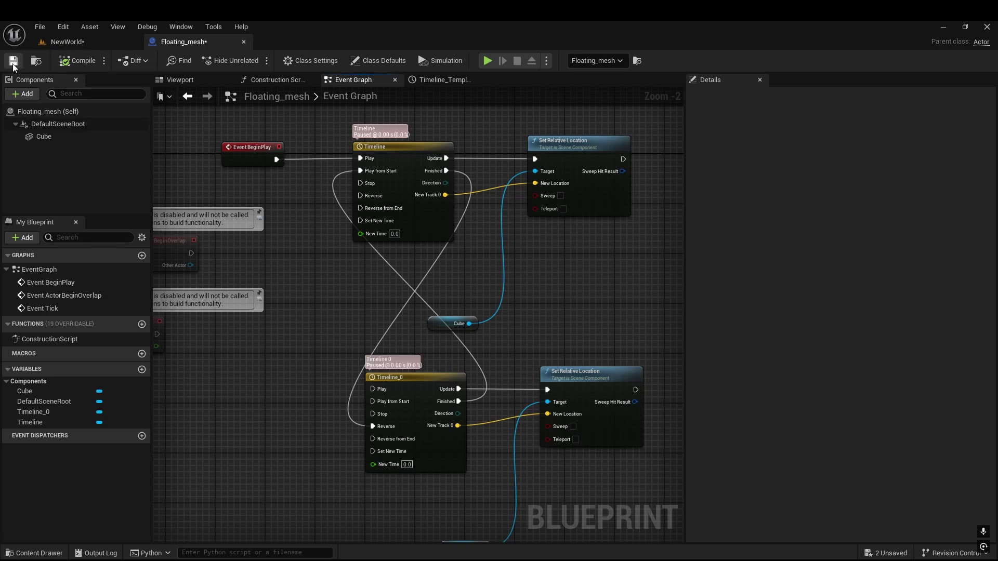
{"action": "left_click", "coordinate": [63, 41]}
Step: Run the character around toward the cube, stop playing, and reopen the Floating_mesh Blueprint
{"action": "left_click", "coordinate": [253, 61]}
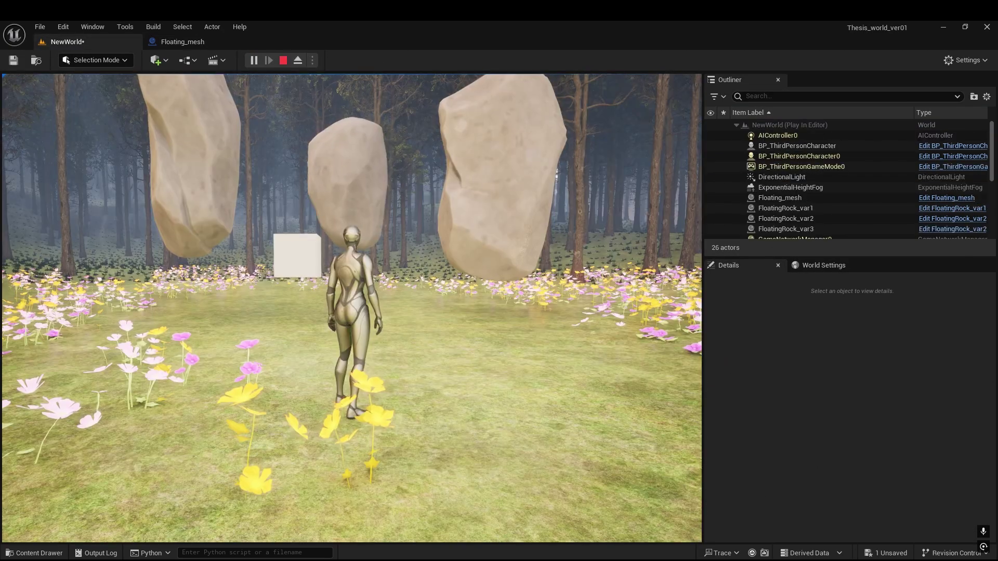
{"action": "key", "text": "d"}
{"action": "key", "text": "a"}
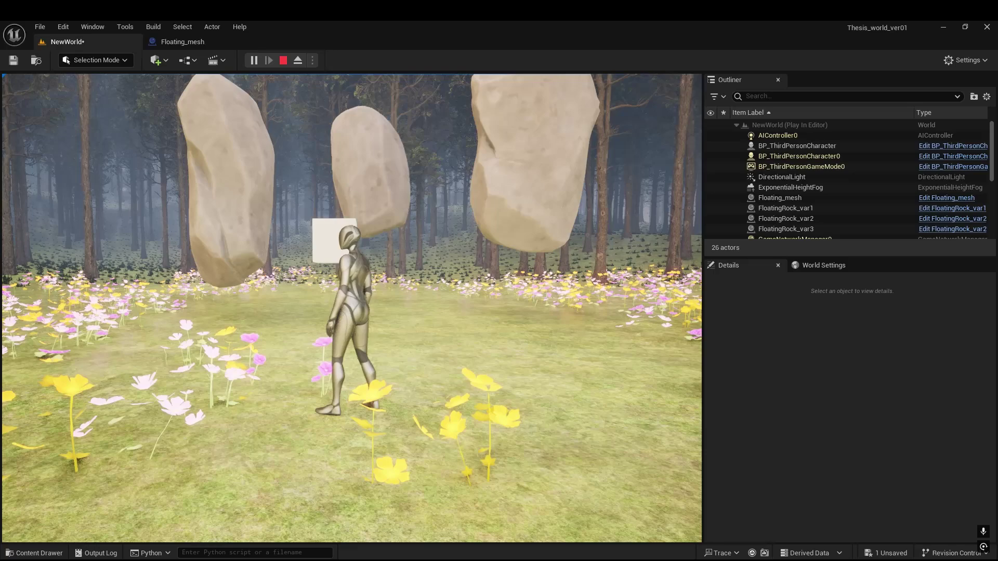
{"action": "key", "text": "d"}
{"action": "key", "text": "w"}
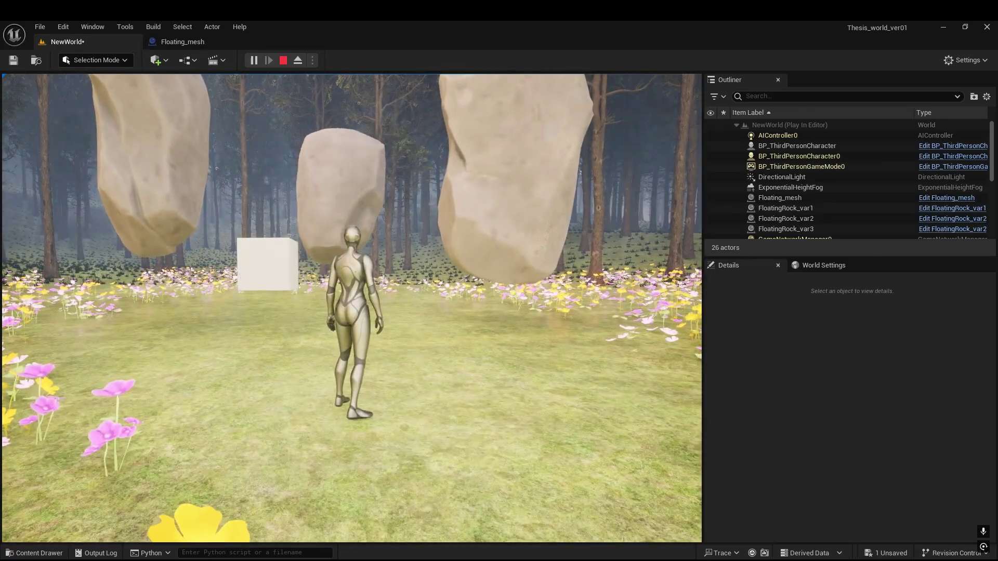
{"action": "key", "text": "s"}
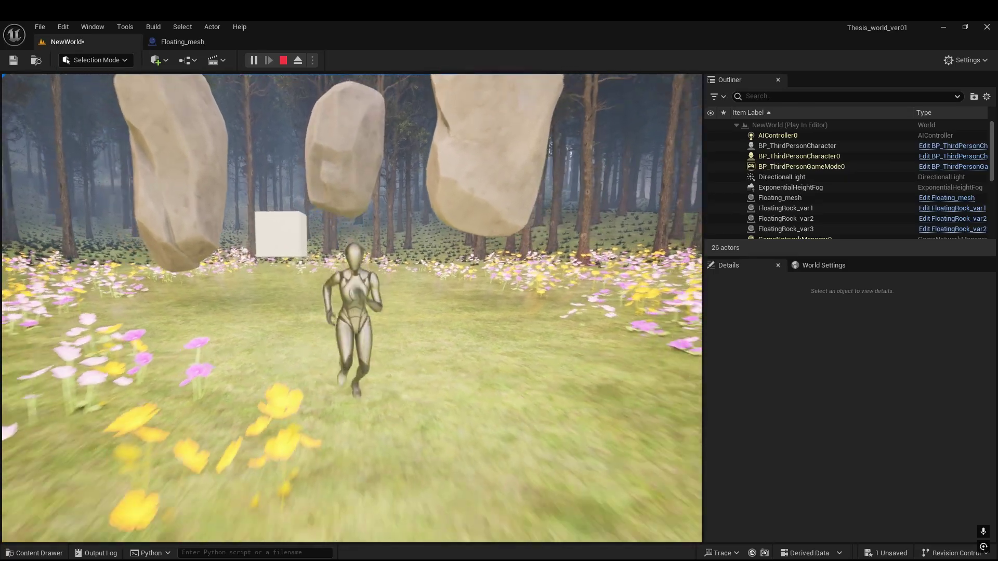
{"action": "key", "text": "Escape"}
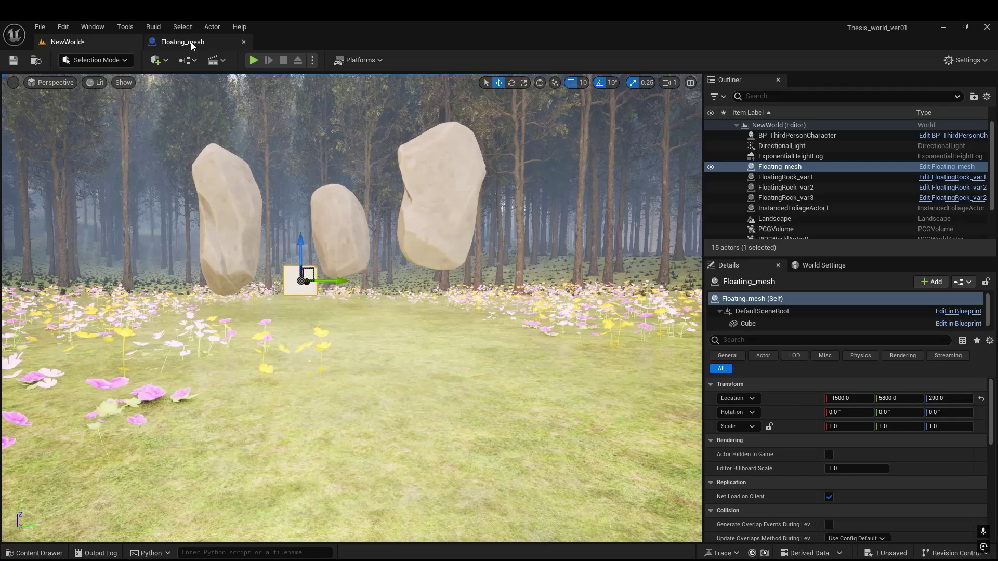
{"action": "left_click", "coordinate": [191, 41]}
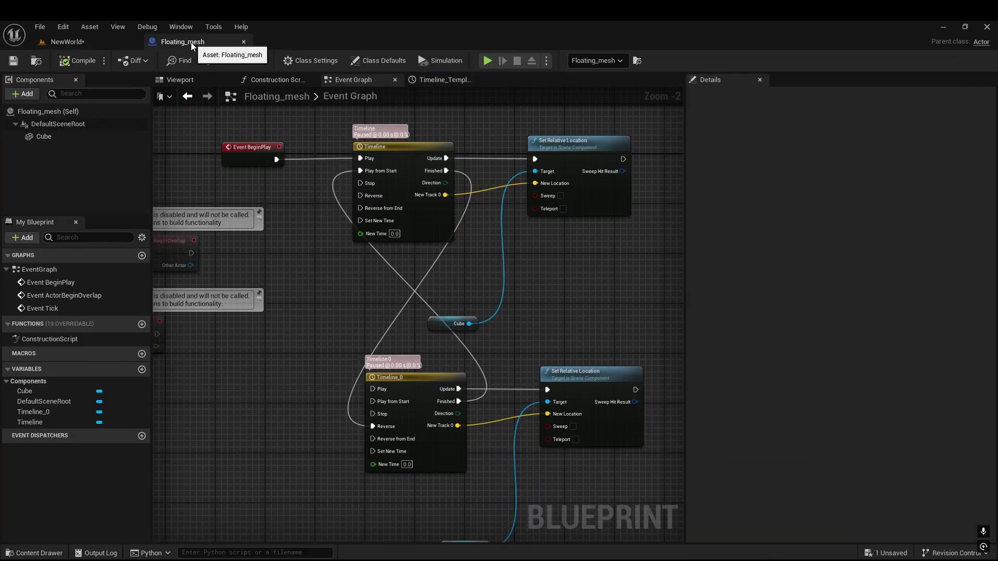
Step: Add a Z curve key at 2.5 s with peak value 100
{"action": "right_click", "coordinate": [434, 82]}
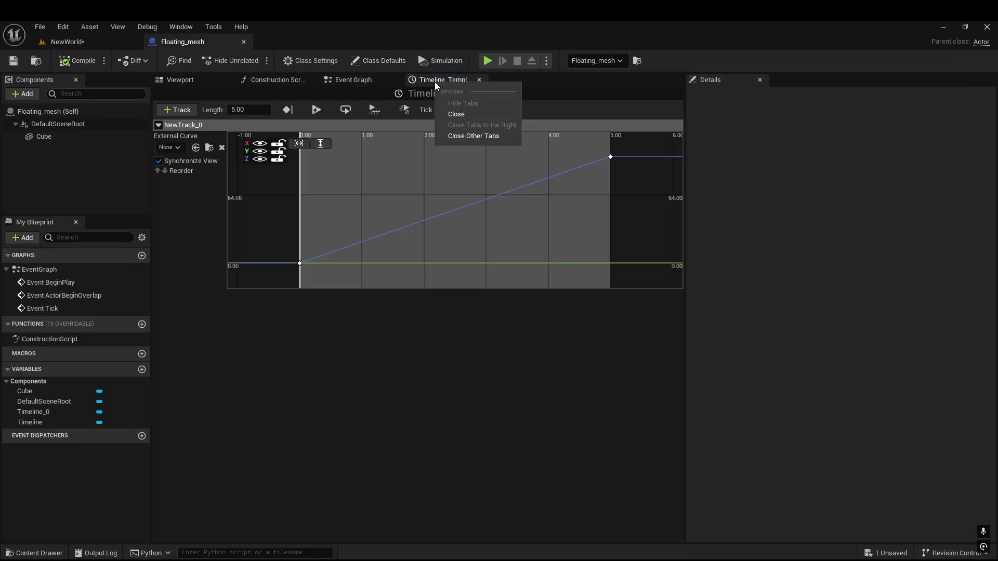
{"action": "left_click", "coordinate": [404, 209]}
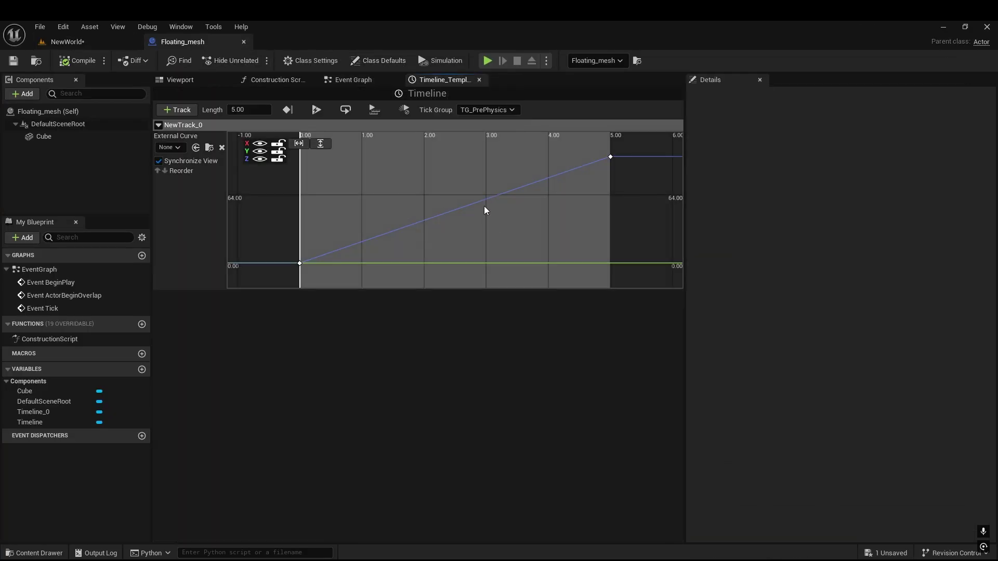
{"action": "right_click", "coordinate": [450, 210]}
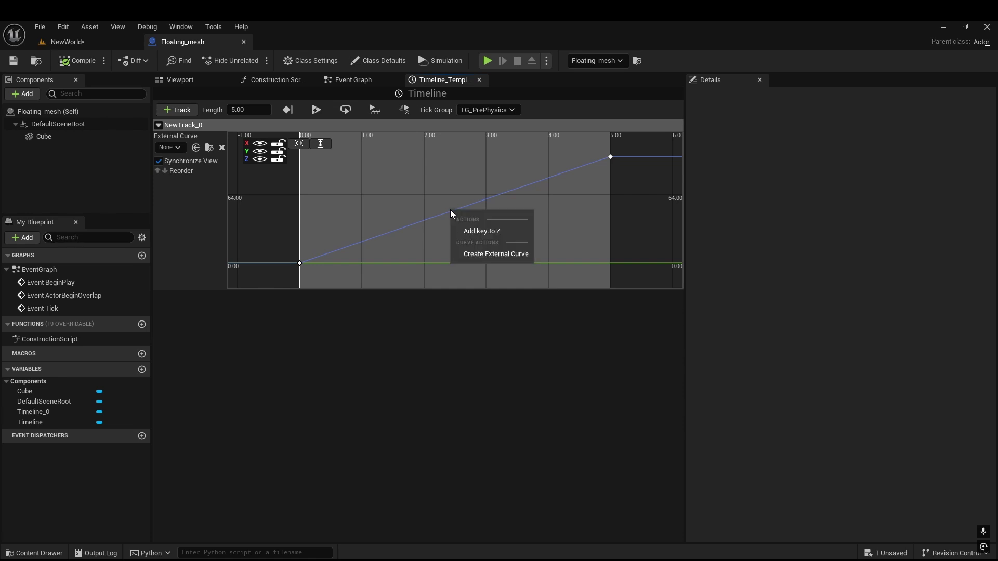
{"action": "left_click", "coordinate": [485, 229]}
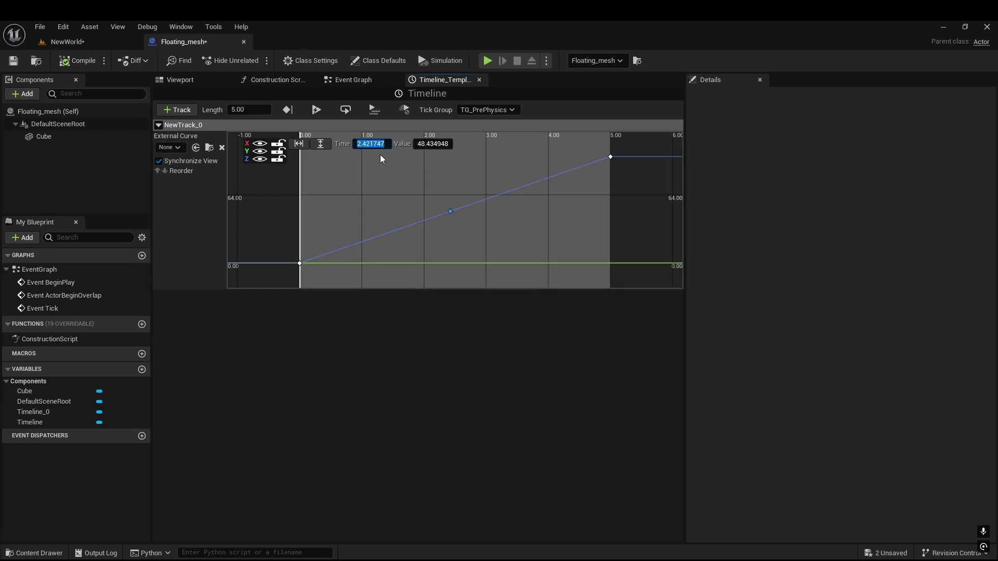
{"action": "type", "text": "2.6"}
{"action": "key", "text": "BackSpace"}
{"action": "type", "text": "5"}
{"action": "key", "text": "Return"}
{"action": "left_click", "coordinate": [438, 143]}
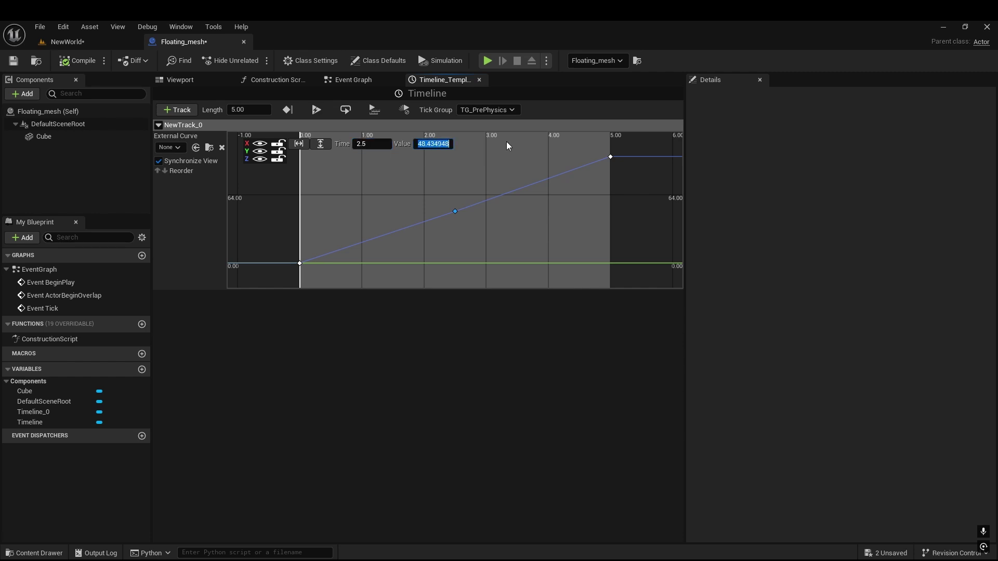
{"action": "type", "text": "50"}
{"action": "key", "text": "Return"}
{"action": "type", "text": "100"}
{"action": "key", "text": "Return"}
Step: Change the 5 s key's value to 0
{"action": "left_click_drag", "start_coordinate": [571, 180], "coordinate": [645, 140]}
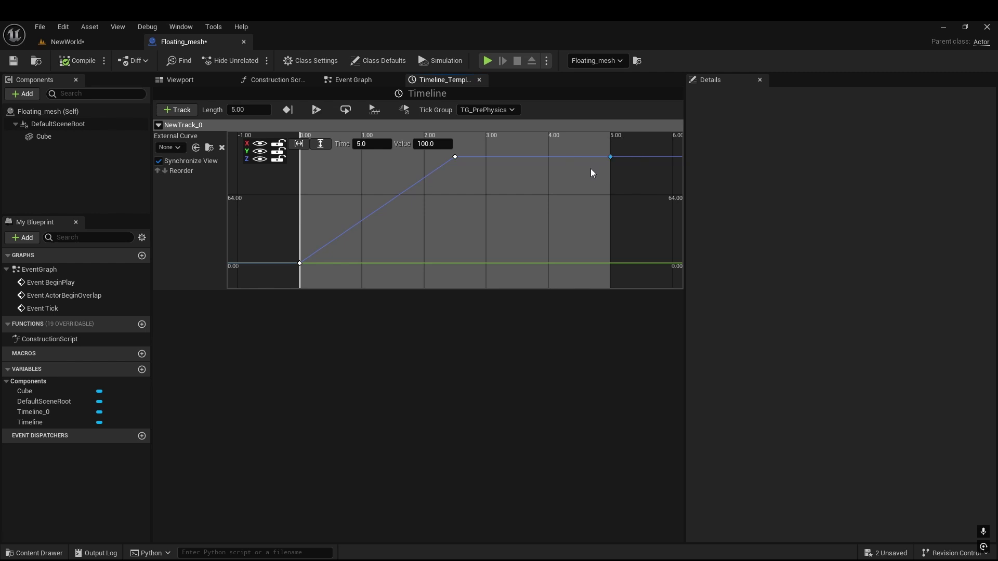
{"action": "left_click", "coordinate": [436, 149]}
{"action": "type", "text": "0"}
{"action": "key", "text": "Return"}
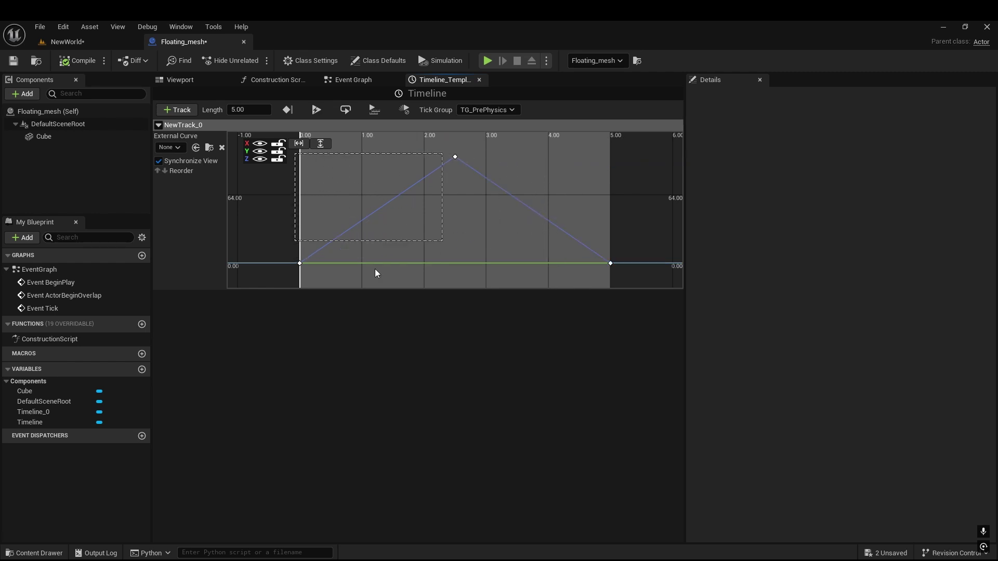
Step: Set the 0 s and 2.5 s keys to smooth Auto interpolation
{"action": "left_click", "coordinate": [300, 263]}
{"action": "right_click", "coordinate": [301, 265]}
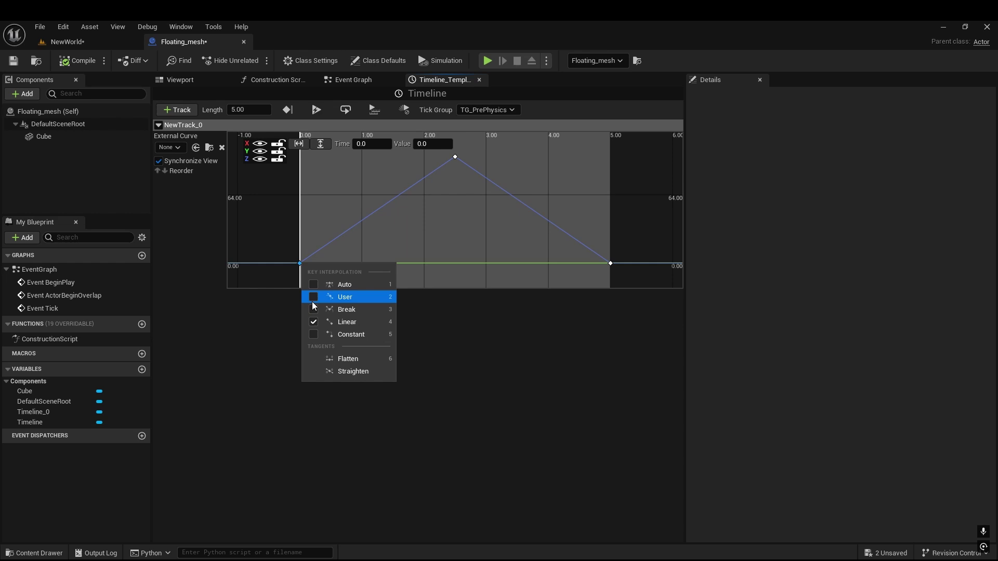
{"action": "left_click", "coordinate": [315, 285]}
{"action": "left_click", "coordinate": [455, 157]}
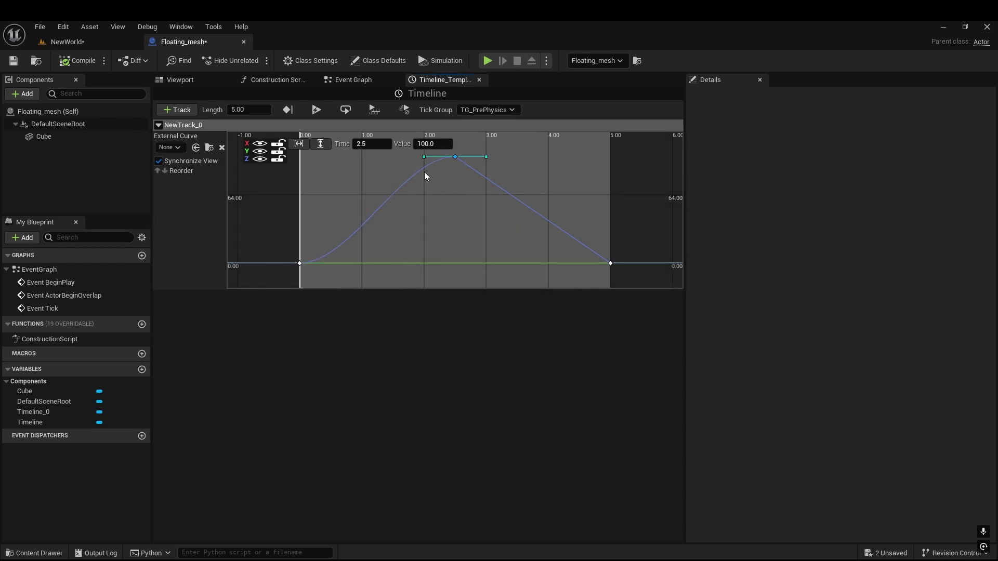
{"action": "right_click", "coordinate": [426, 178]}
{"action": "left_click", "coordinate": [392, 189]}
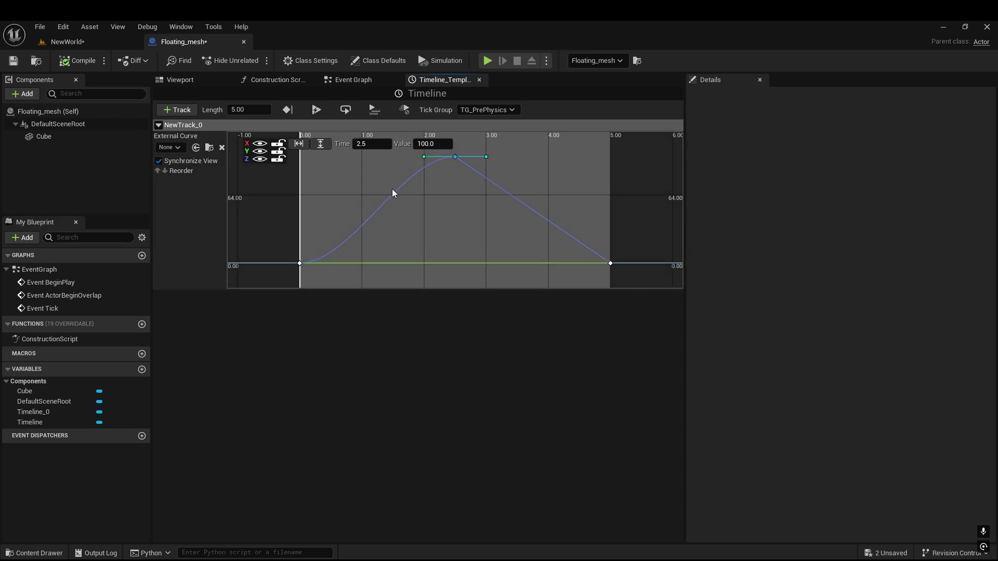
{"action": "left_click_drag", "start_coordinate": [650, 280], "coordinate": [651, 280]}
{"action": "right_click", "coordinate": [595, 257]}
{"action": "left_click", "coordinate": [574, 247]}
{"action": "right_click", "coordinate": [455, 157]}
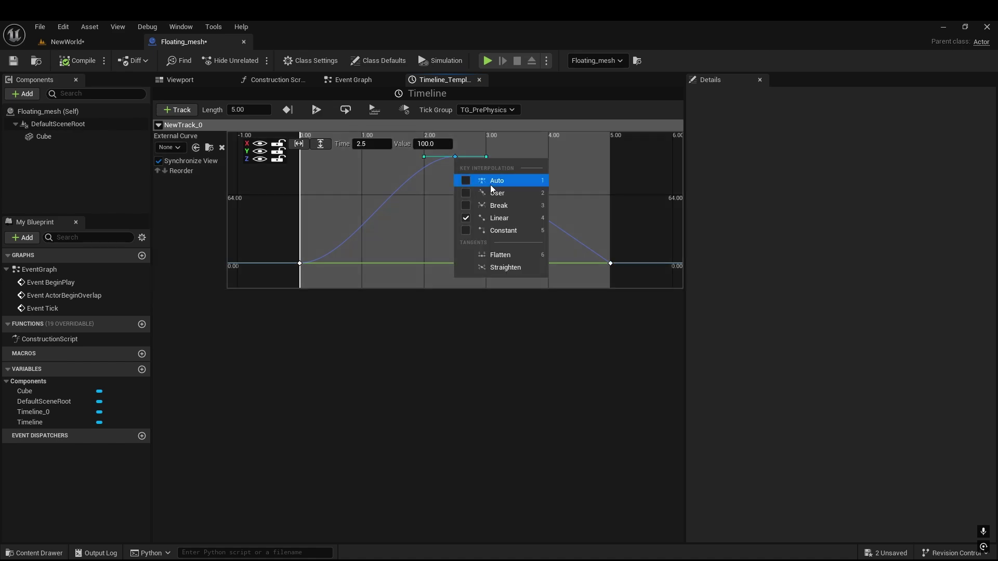
{"action": "left_click", "coordinate": [466, 184]}
Step: Compile and save Floating_mesh, then play NewWorld to watch the cube bob before stopping
{"action": "left_click", "coordinate": [410, 229]}
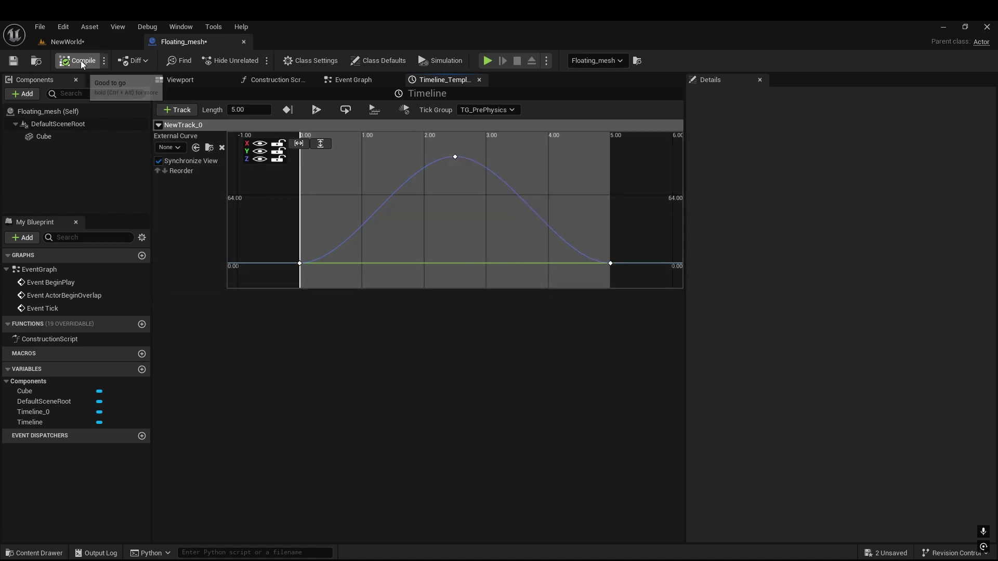
{"action": "left_click", "coordinate": [13, 60]}
{"action": "left_click", "coordinate": [67, 42]}
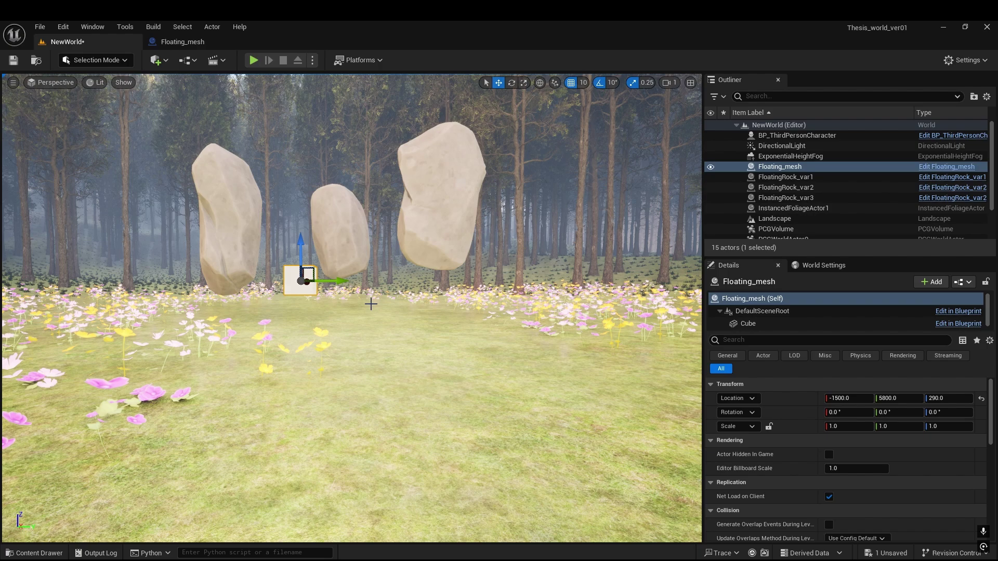
{"action": "key", "text": "alt+p"}
{"action": "key", "text": "w"}
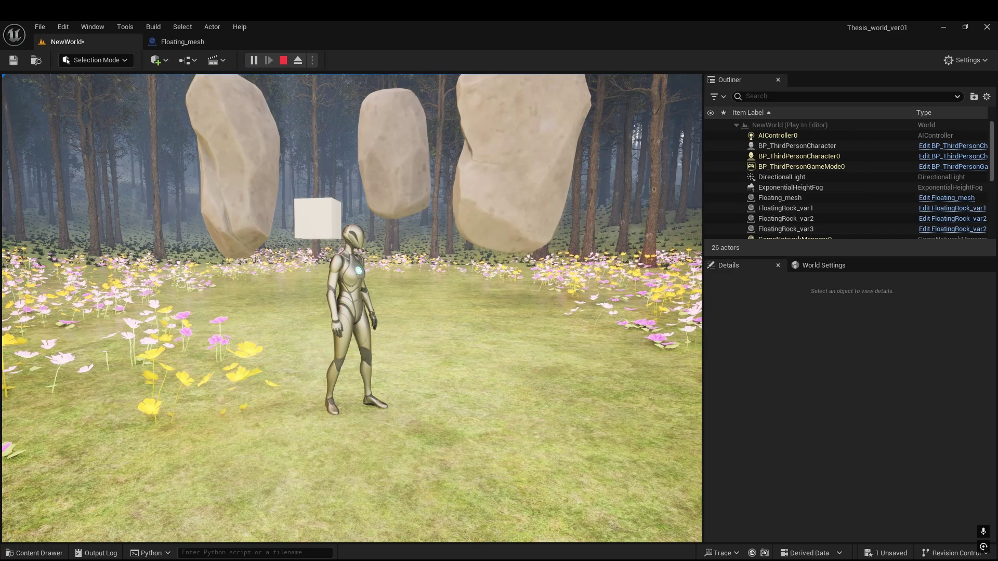
{"action": "key", "text": "a"}
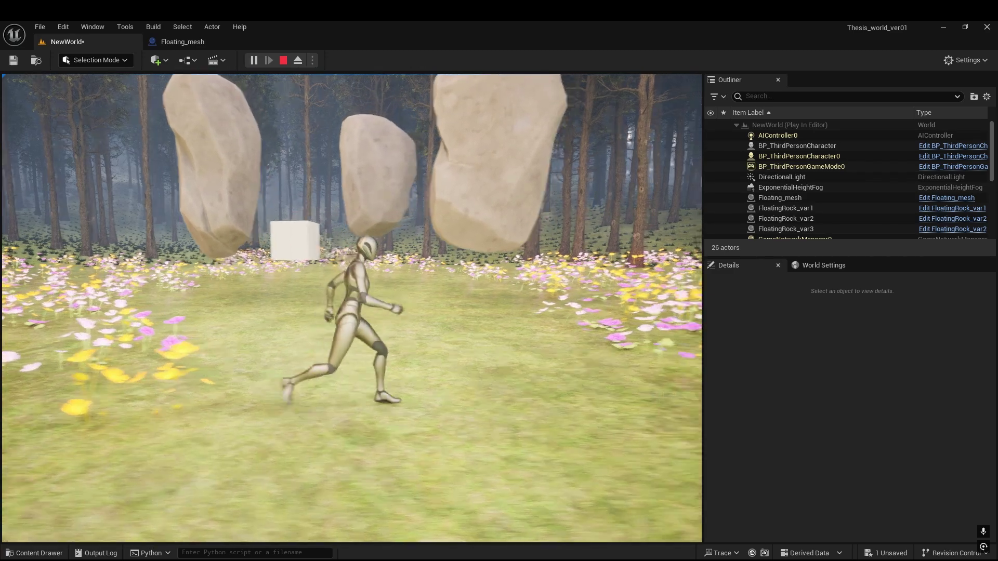
{"action": "key", "text": "Escape"}
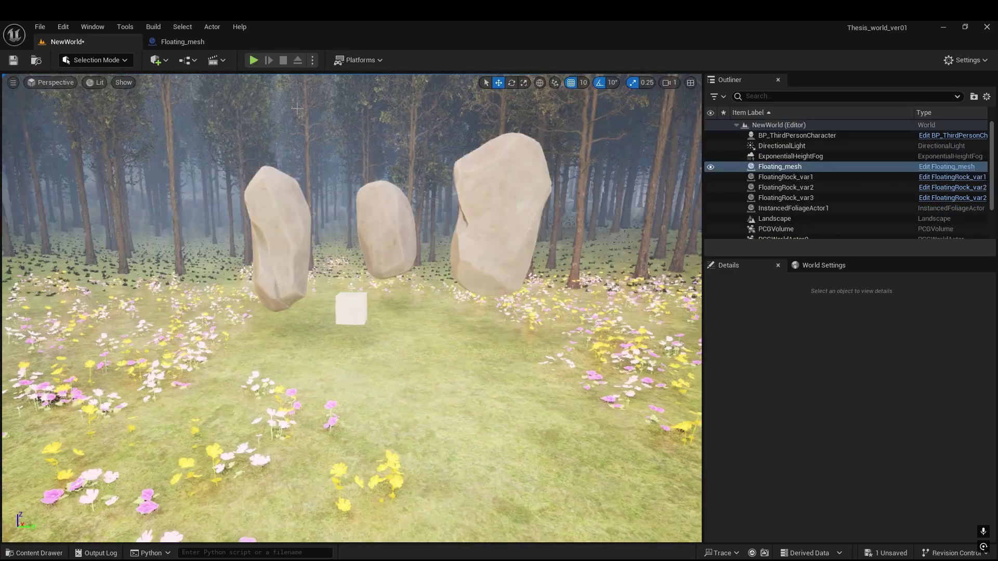
Step: Add a RotatingMovement component to the Floating_mesh Blueprint
{"action": "left_click", "coordinate": [181, 42]}
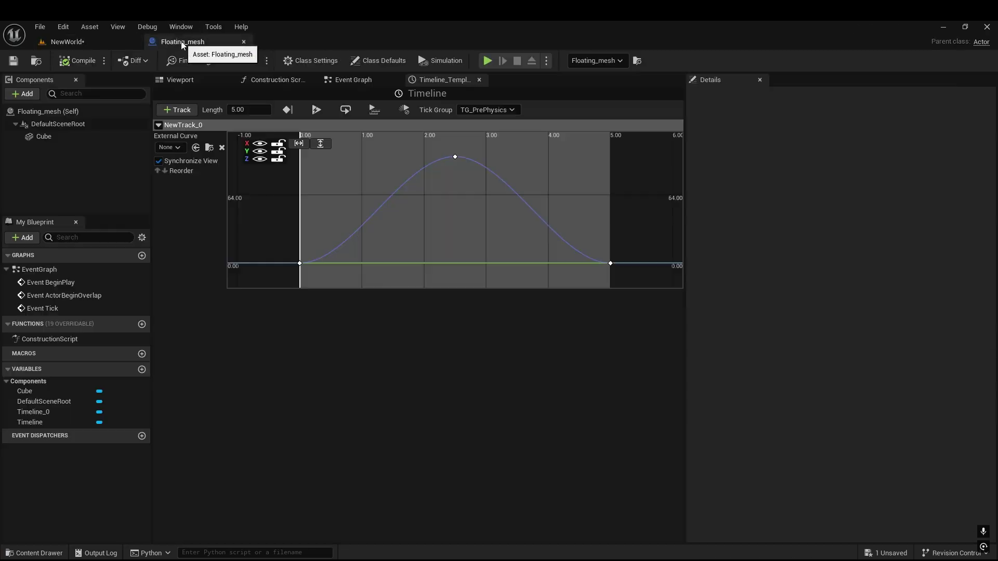
{"action": "left_click", "coordinate": [340, 82]}
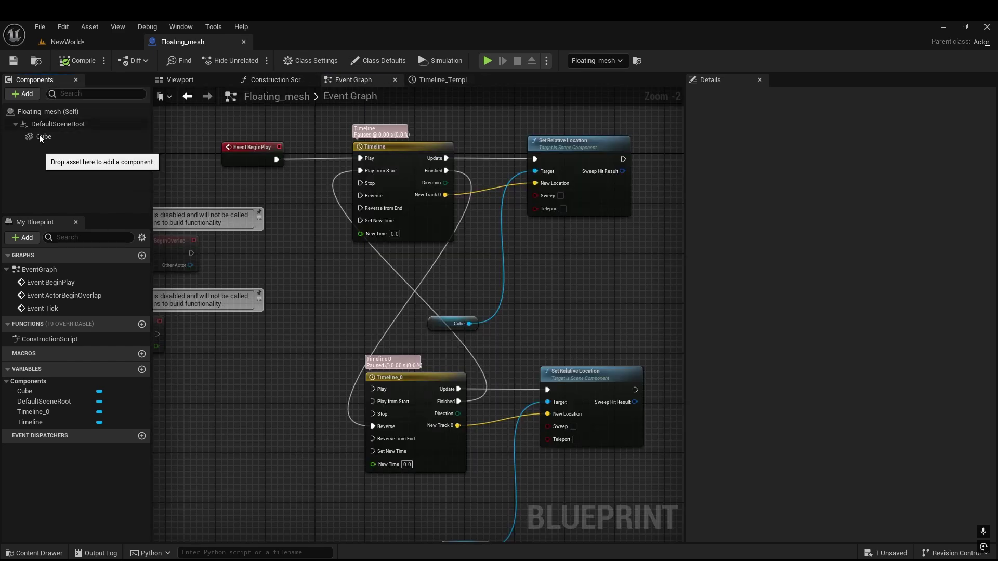
{"action": "left_click", "coordinate": [26, 94]}
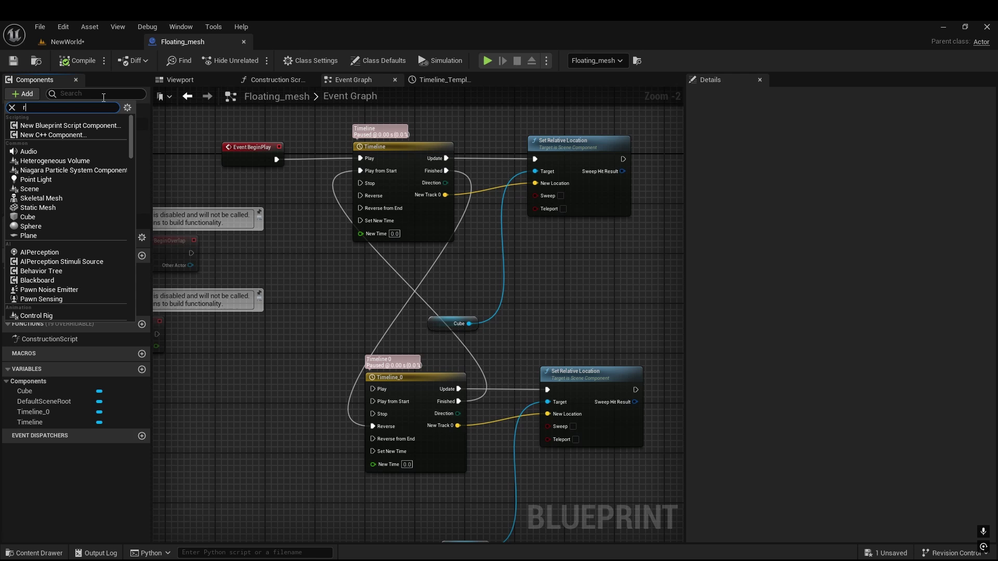
{"action": "key", "text": "Return"}
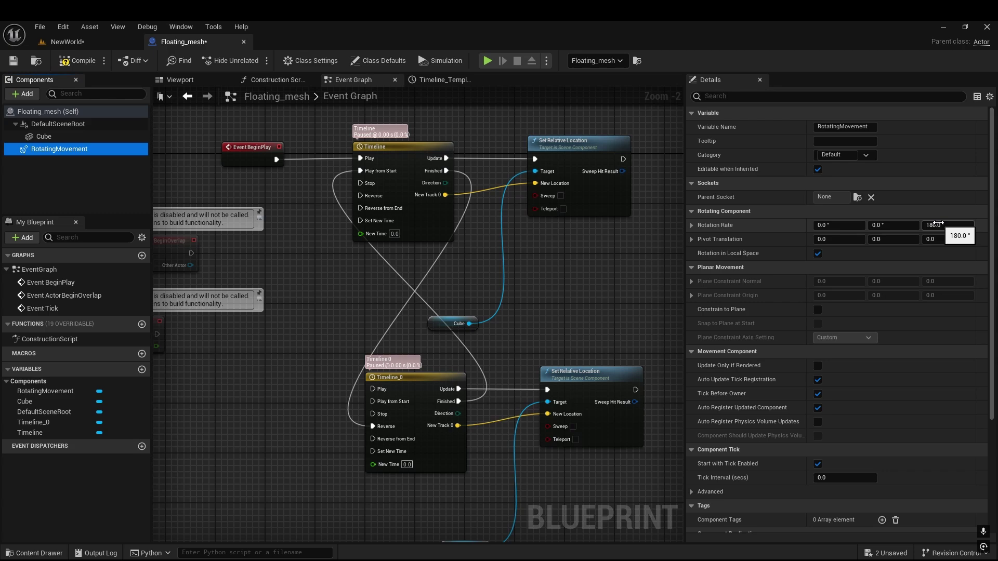
Step: Compile and save the Blueprint, test-play the forest level, and commit a 45° Z rotation rate
{"action": "left_click", "coordinate": [76, 60]}
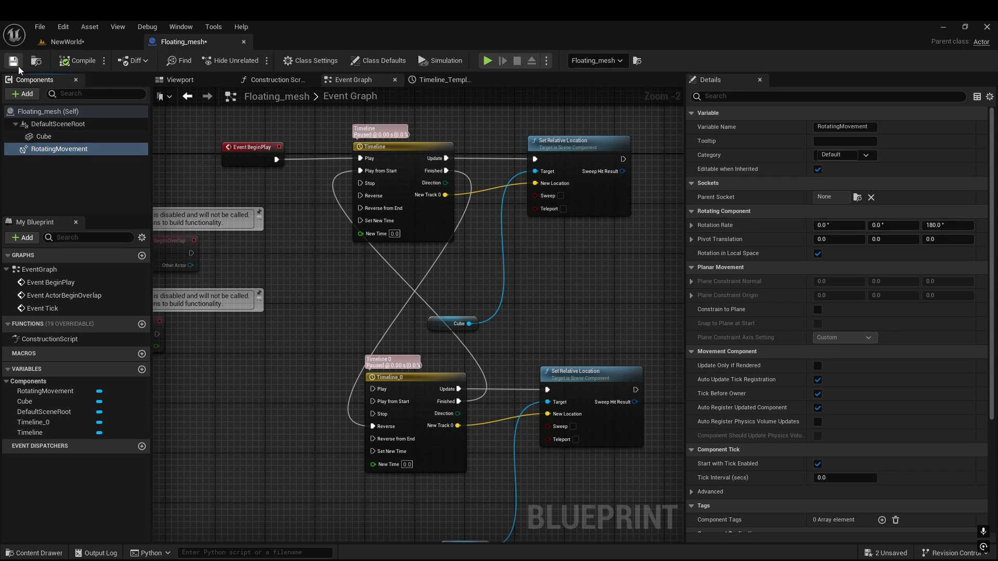
{"action": "left_click", "coordinate": [14, 61]}
{"action": "left_click", "coordinate": [92, 42]}
{"action": "key", "text": "Escape"}
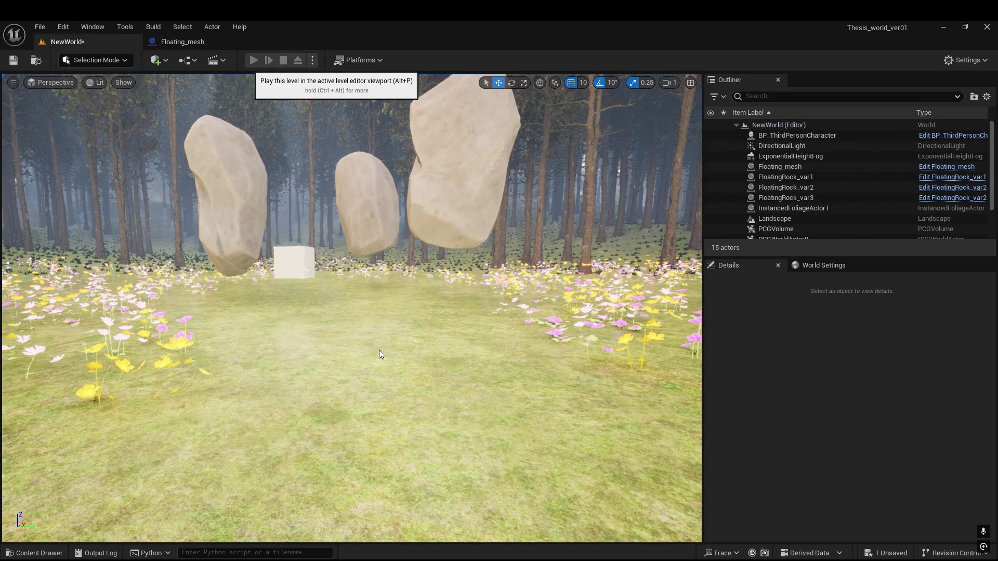
{"action": "key", "text": "alt+p"}
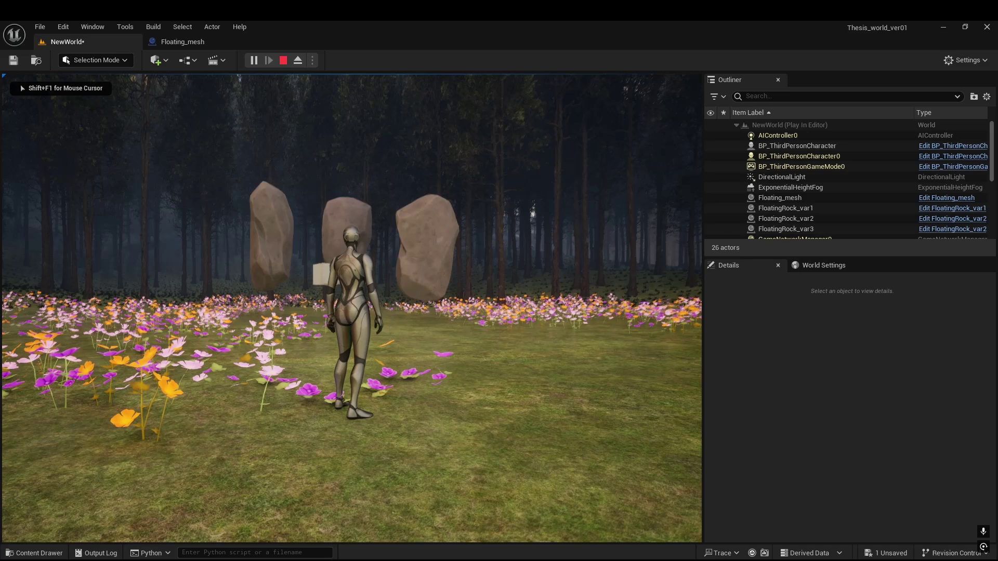
{"action": "key", "text": "w"}
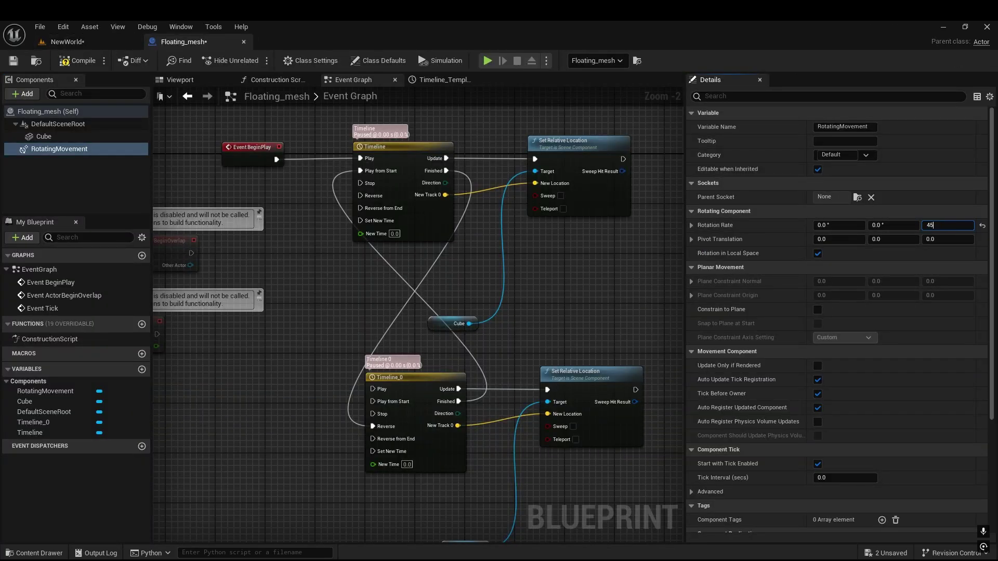
{"action": "key", "text": "shift+Tab"}
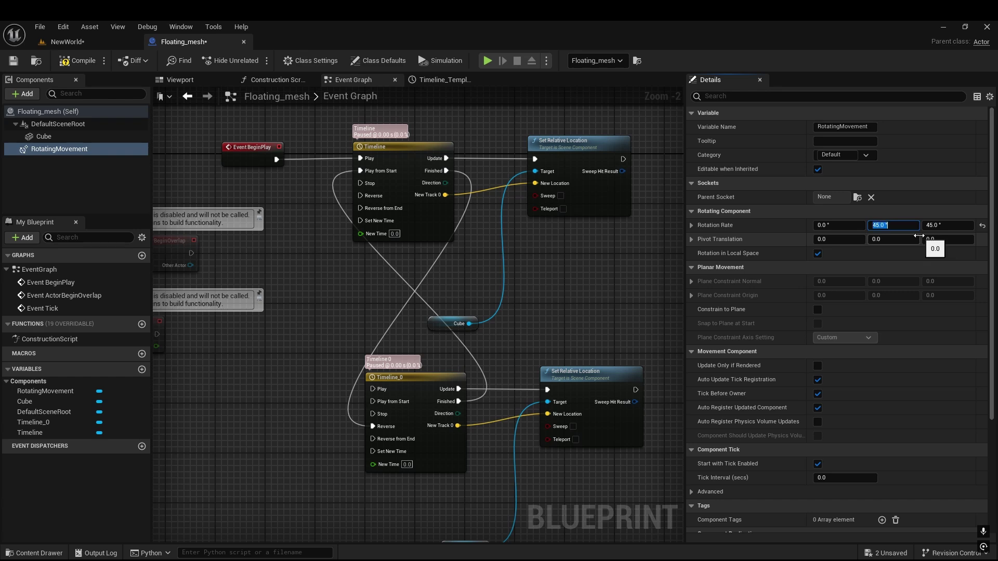
Step: Compile the Floating_mesh Blueprint and go back to the NewWorld level with nothing selected
{"action": "left_click", "coordinate": [83, 62]}
{"action": "left_click", "coordinate": [13, 60]}
{"action": "left_click", "coordinate": [83, 43]}
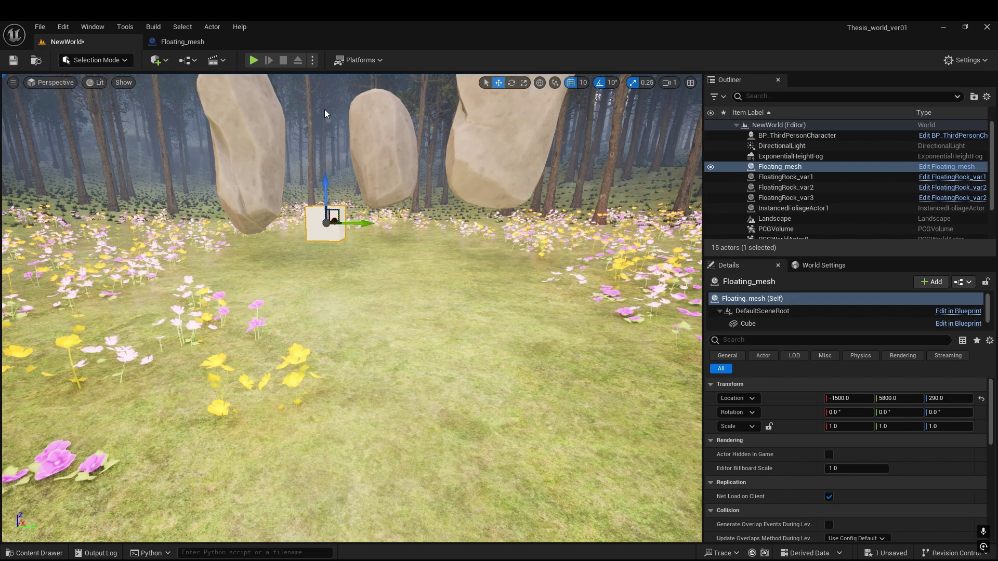
{"action": "key", "text": "Escape"}
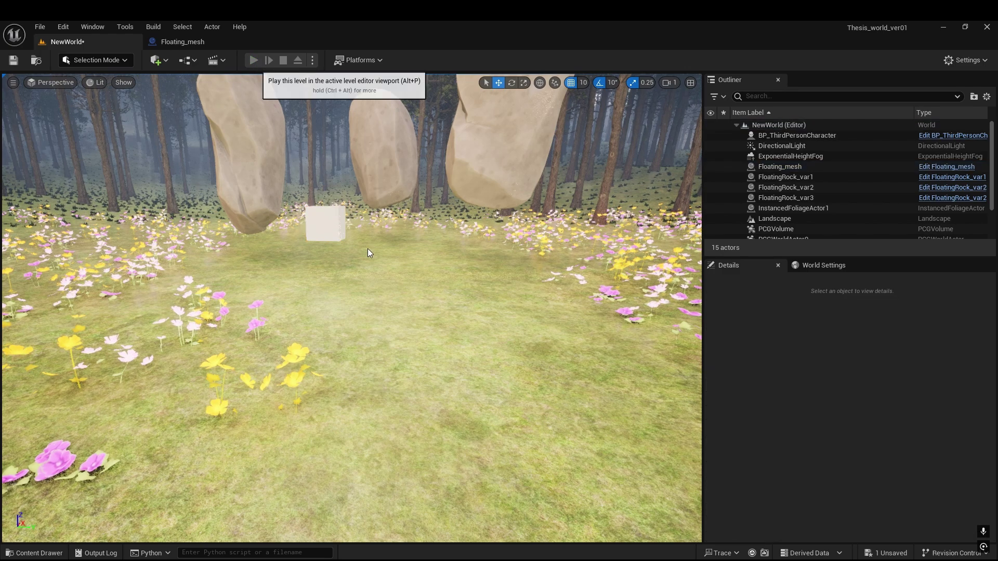
Step: Play NewWorld in the editor and run the character toward the spinning cube and back
{"action": "key", "text": "alt+p"}
{"action": "key", "text": "w"}
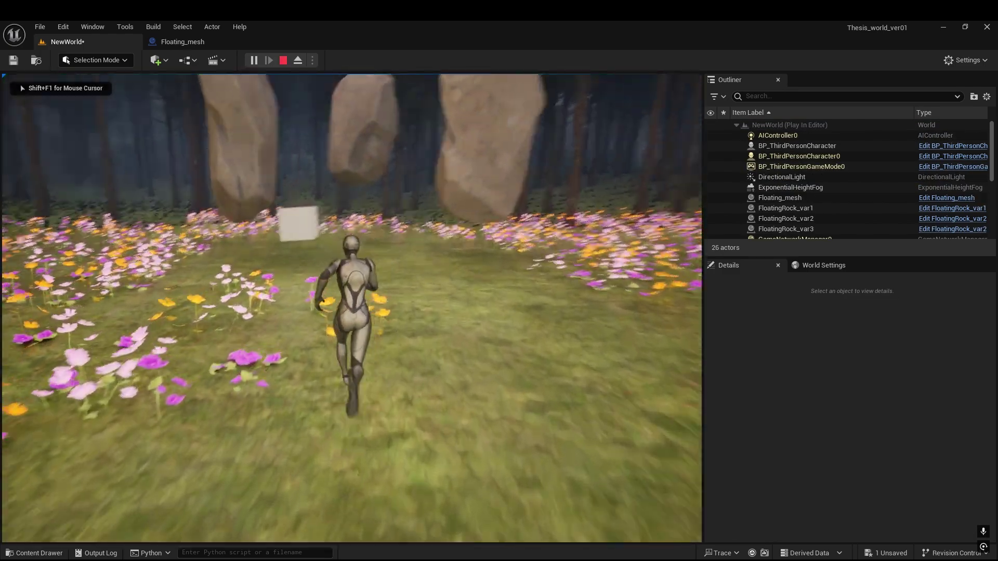
{"action": "key", "text": "d"}
{"action": "key", "text": "s"}
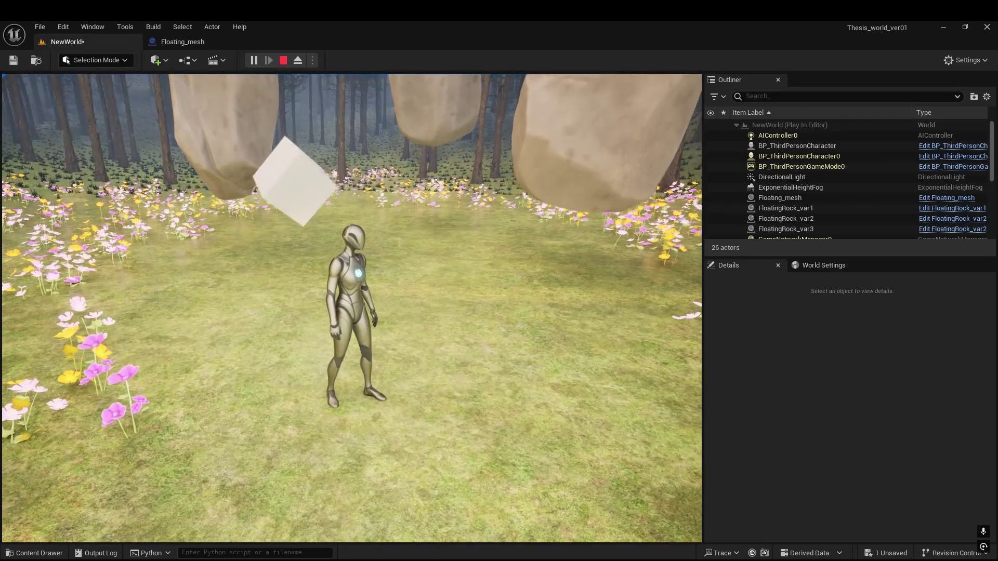
{"action": "key", "text": "s"}
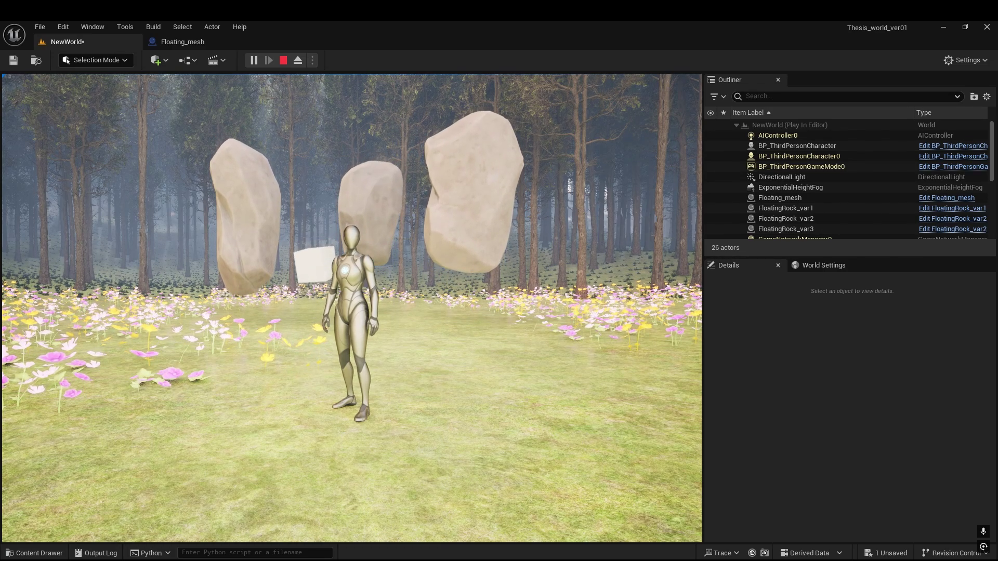
Step: Swap the Cube component's static mesh for rock_group_small_c1, then compile and save
{"action": "left_click", "coordinate": [183, 41]}
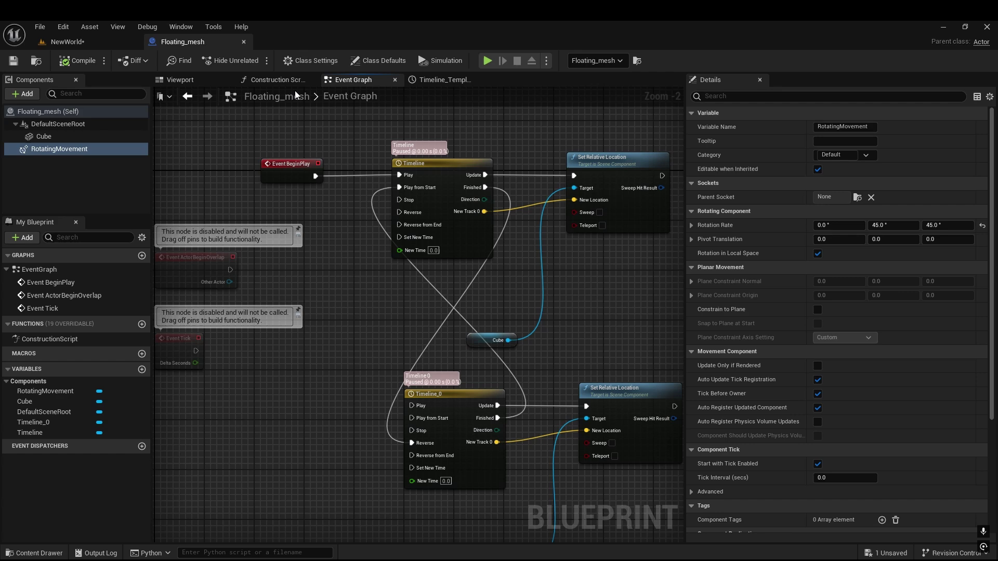
{"action": "left_click", "coordinate": [43, 137]}
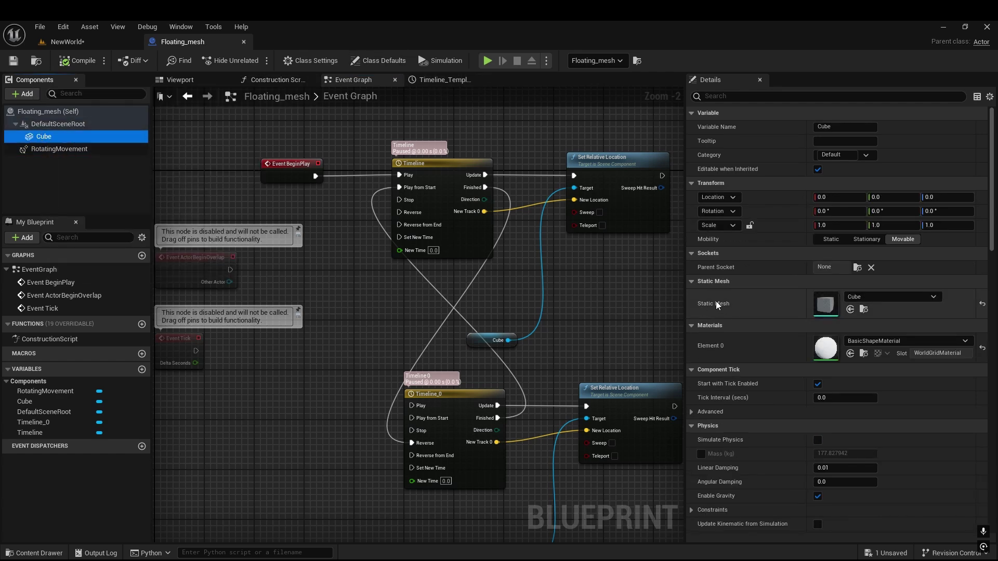
{"action": "left_click", "coordinate": [876, 296]}
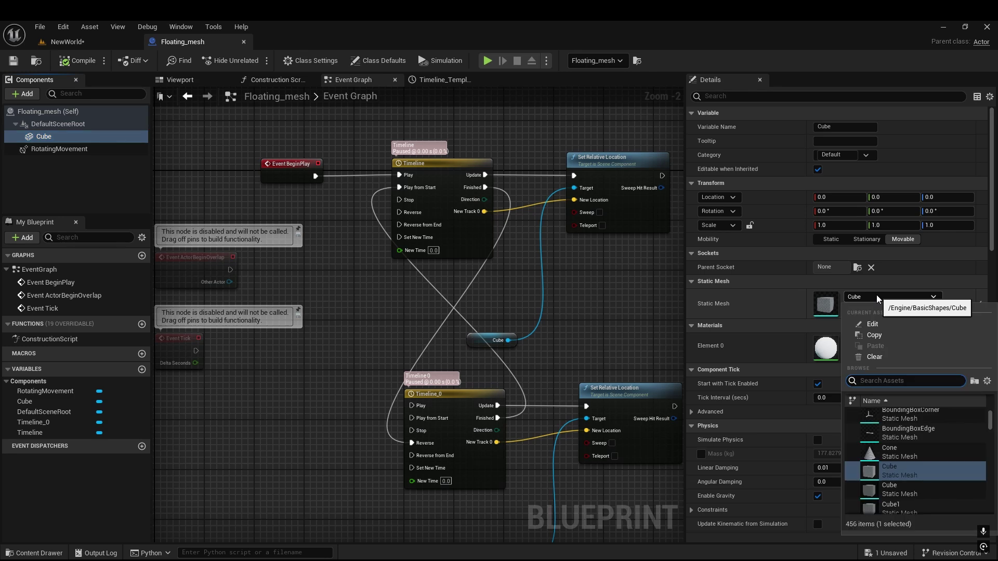
{"action": "type", "text": "rock"}
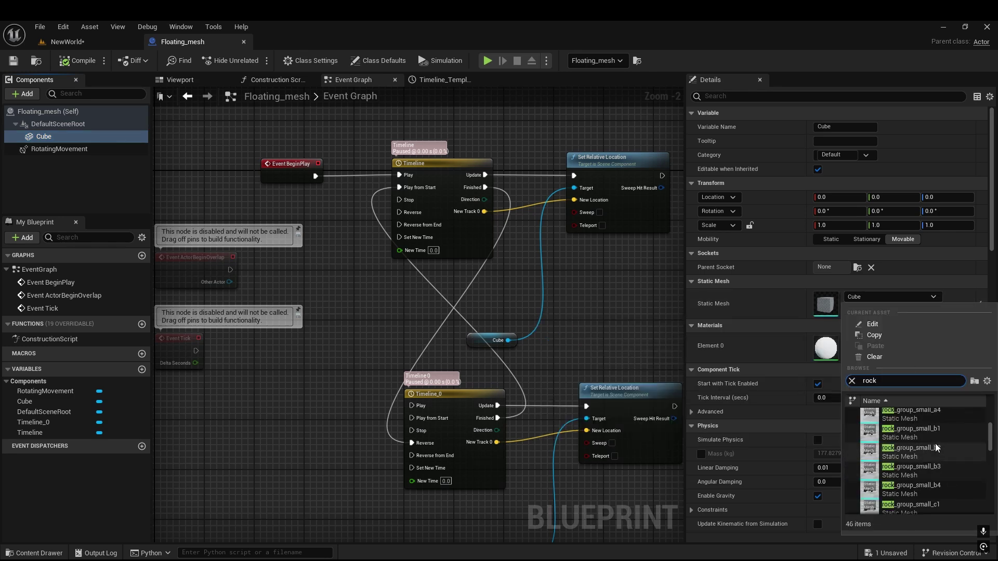
{"action": "scroll", "coordinate": [943, 489], "scroll_direction": "down", "scroll_amount": 3}
{"action": "scroll", "coordinate": [949, 466], "scroll_direction": "down", "scroll_amount": 1}
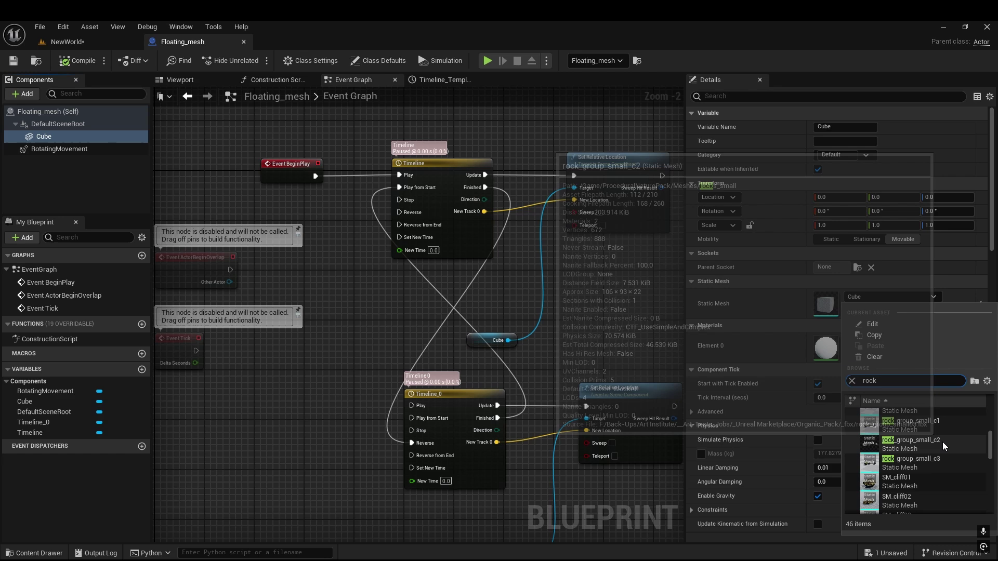
{"action": "left_click", "coordinate": [946, 463]}
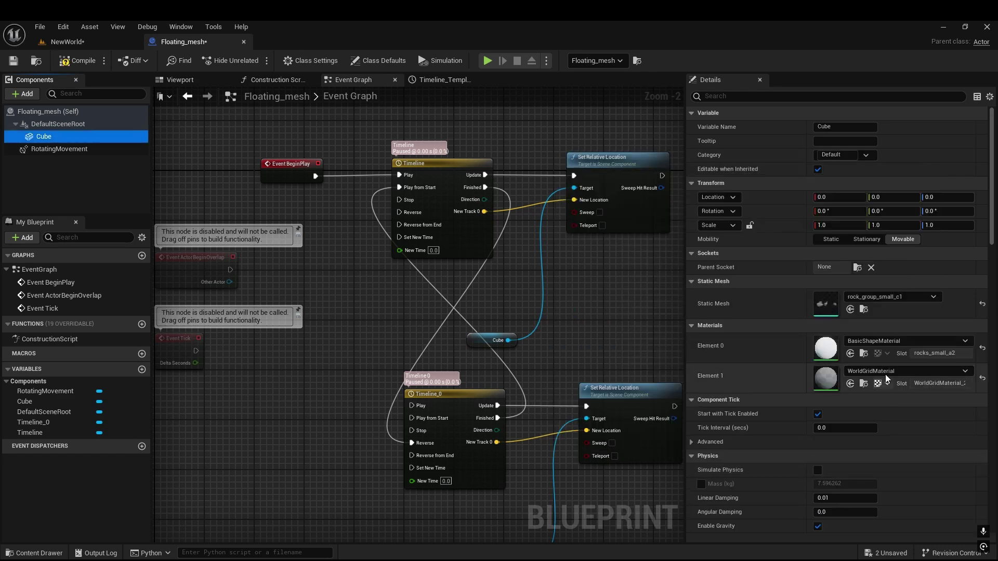
{"action": "left_click", "coordinate": [73, 65]}
{"action": "left_click", "coordinate": [13, 62]}
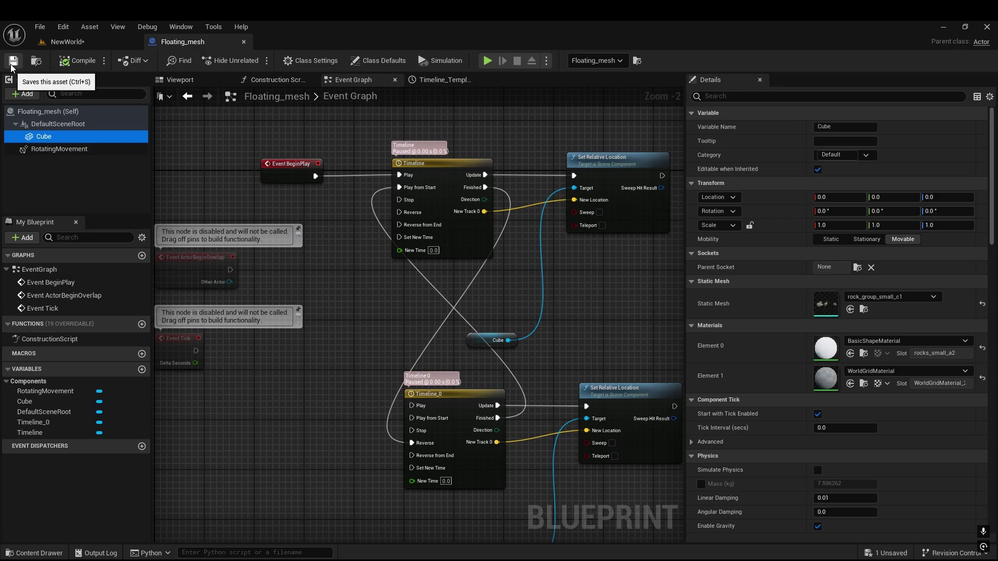
Step: Play NewWorld in the editor and move the character around the clearing near the floating rocks
{"action": "left_click", "coordinate": [68, 41]}
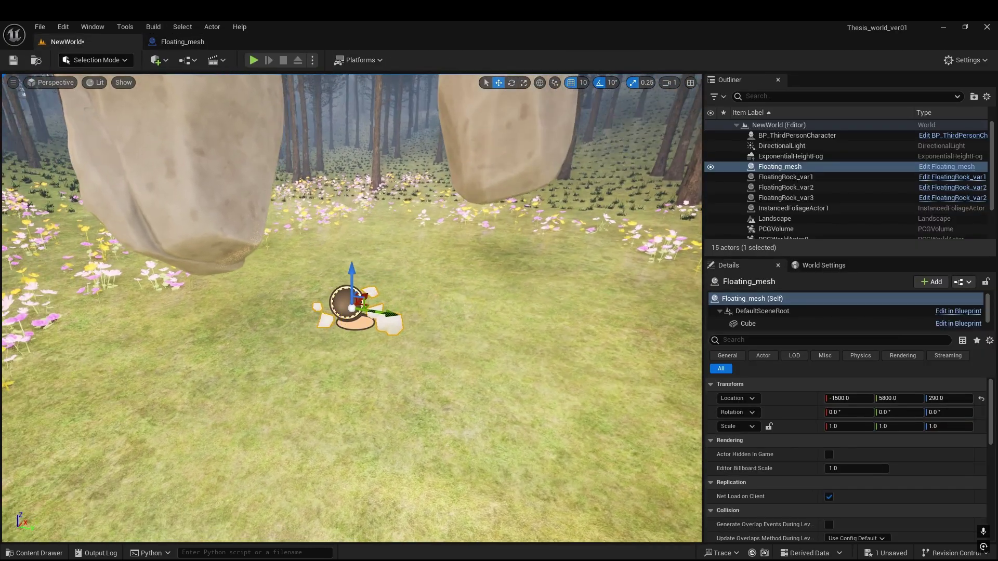
{"action": "key", "text": "alt+p"}
{"action": "key", "text": "w"}
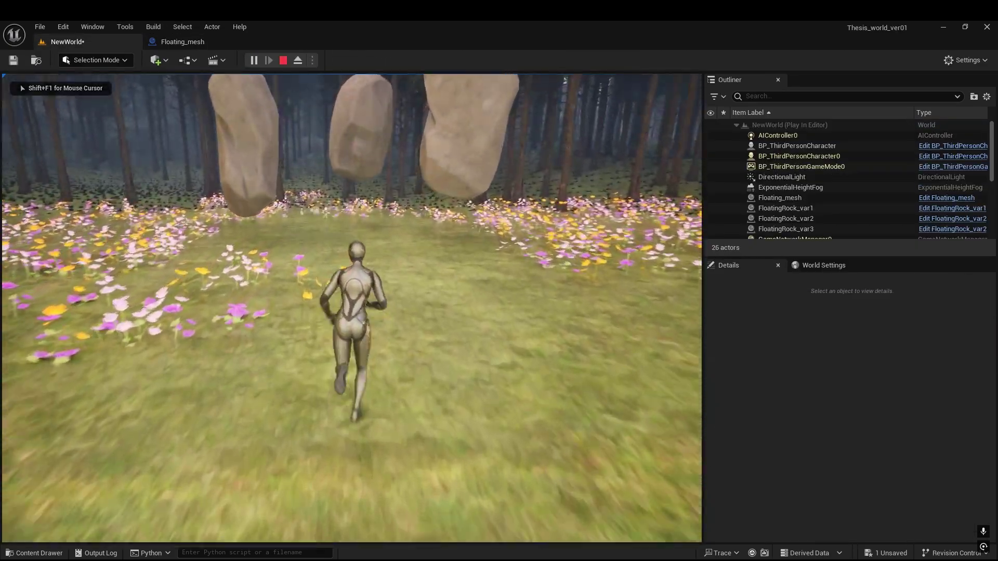
{"action": "key", "text": "s"}
{"action": "key", "text": "w"}
{"action": "key", "text": "s"}
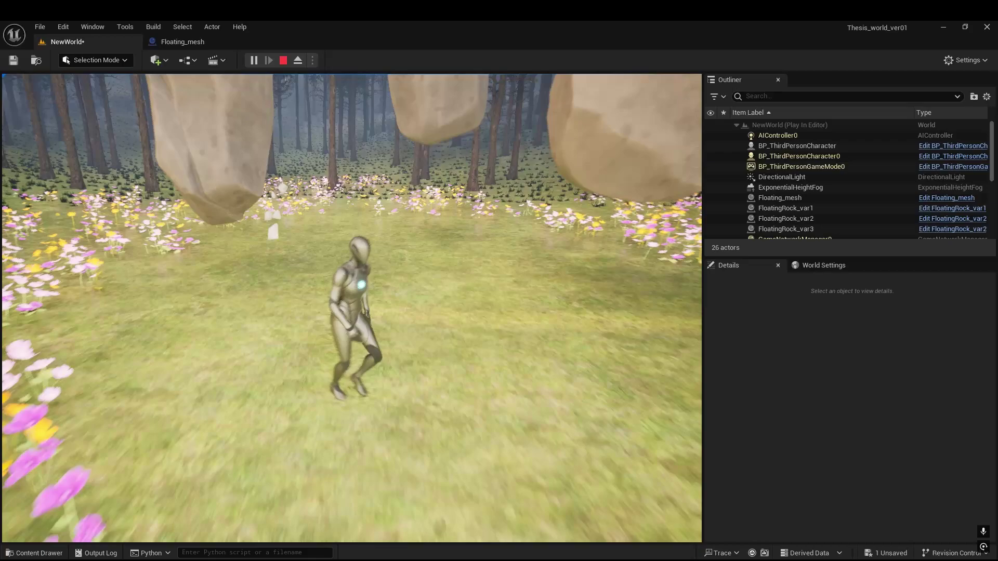
{"action": "key", "text": "a"}
{"action": "key", "text": "d"}
{"action": "key", "text": "w"}
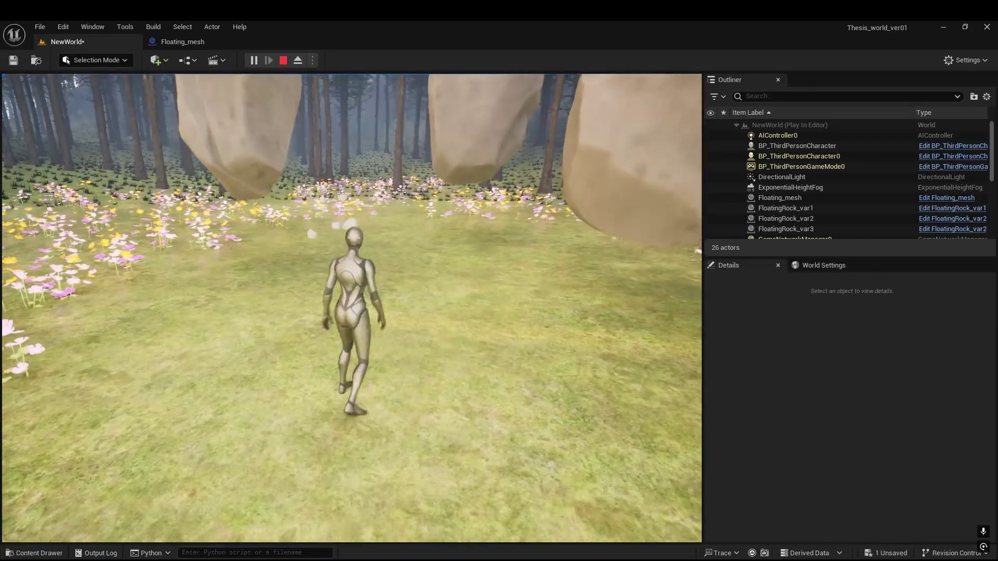
Step: Run the character toward the camera, then steer it back right toward the spinning rock group
{"action": "key", "text": "s"}
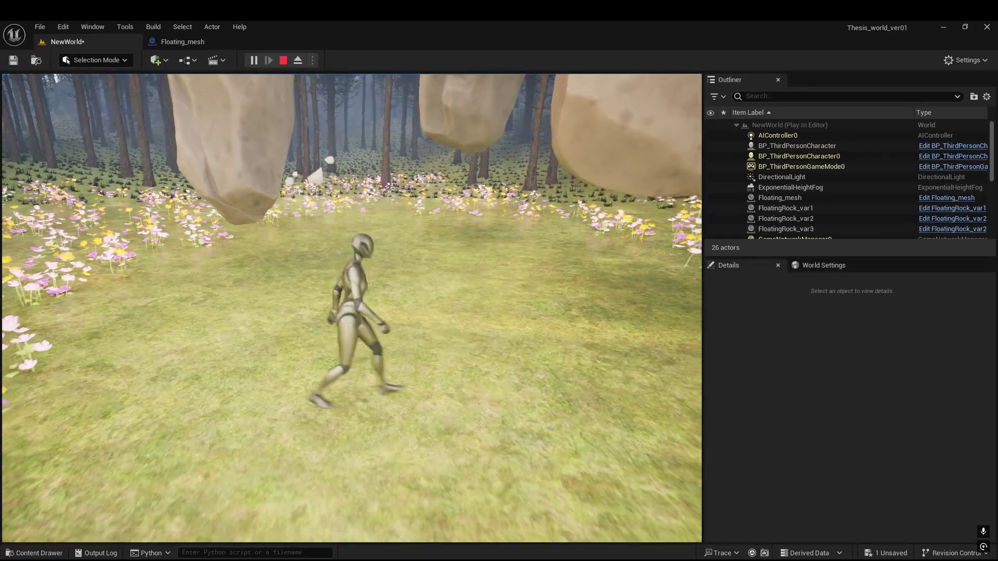
{"action": "key", "text": "s"}
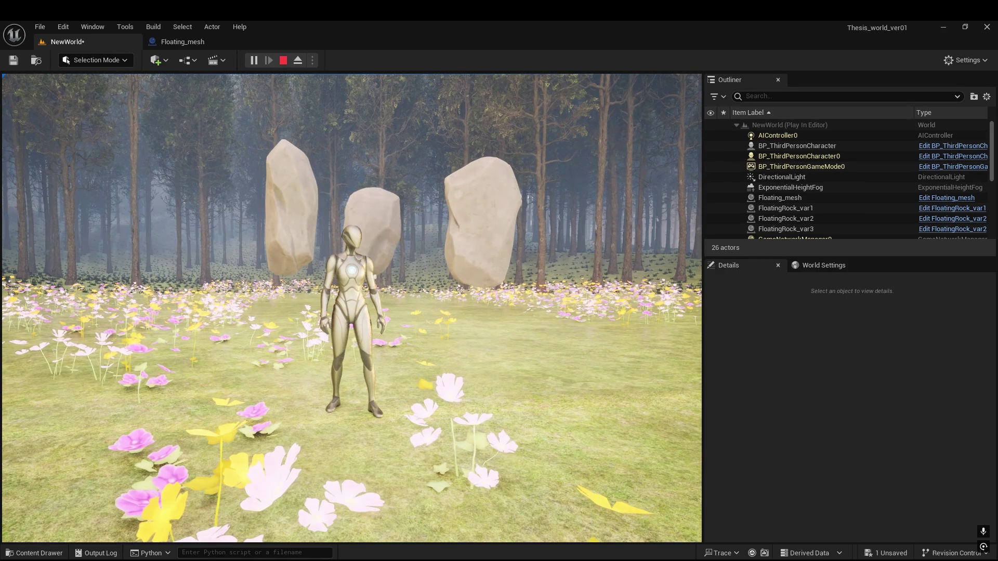
{"action": "key", "text": "s"}
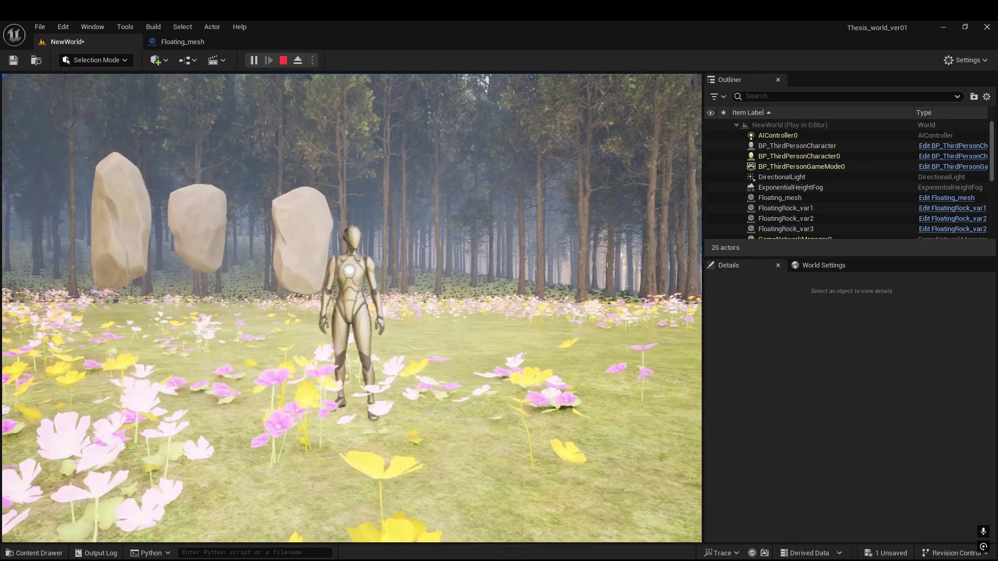
{"action": "key", "text": "w"}
{"action": "key", "text": "s"}
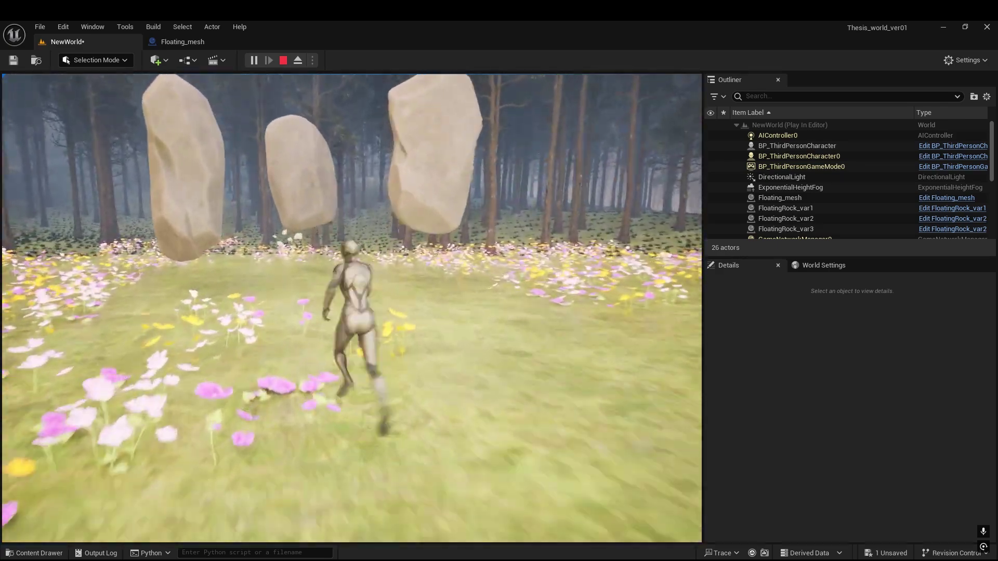
{"action": "key", "text": "w"}
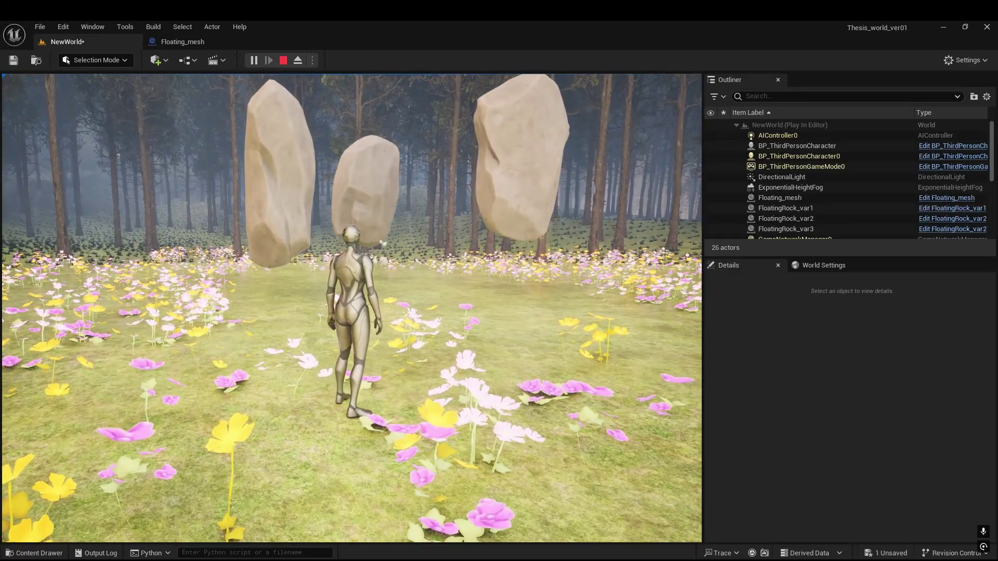
{"action": "key", "text": "d"}
{"action": "key", "text": "w"}
{"action": "key", "text": "d"}
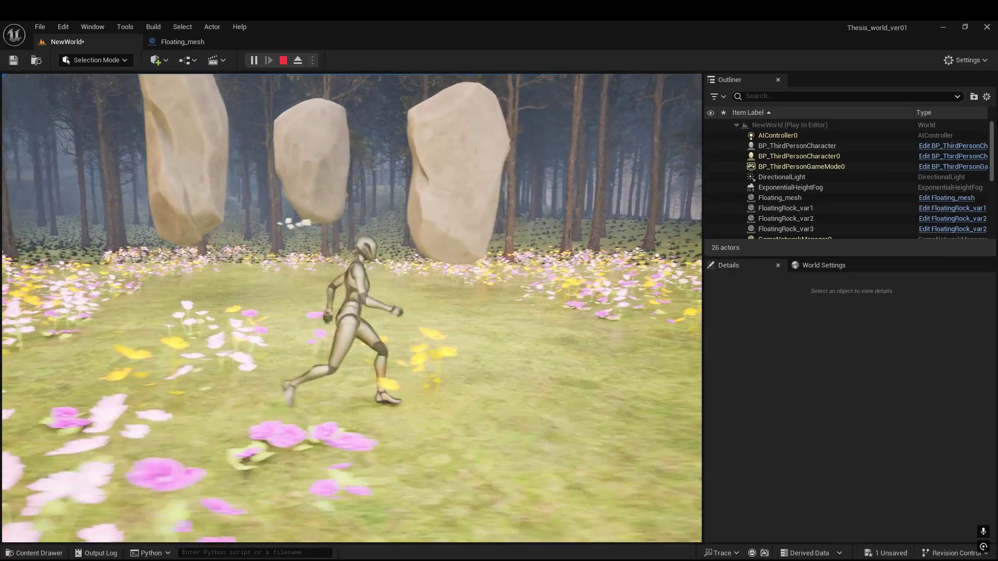